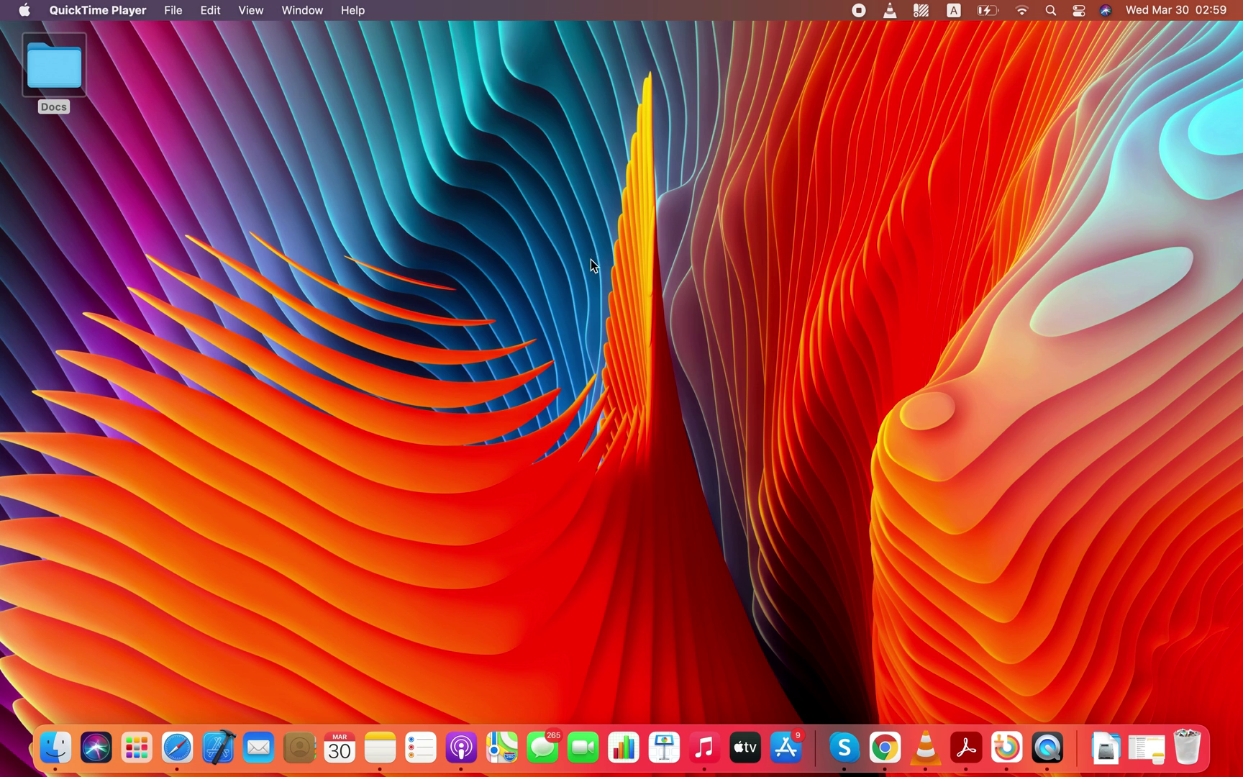
Launch WhatsApp Transfer from Launchpad and move the iCareFone Transfer window slightly down-right
{"action": "left_click", "coordinate": [133, 734]}
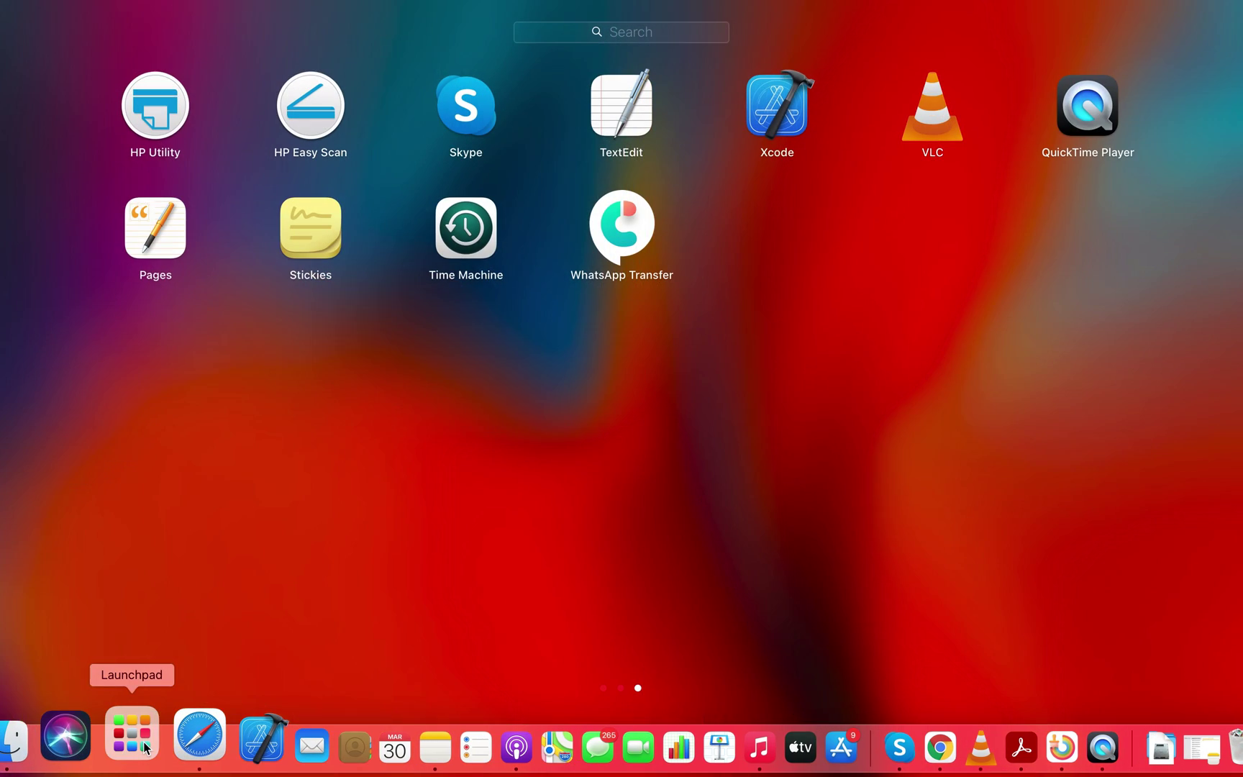
{"action": "left_click", "coordinate": [621, 225]}
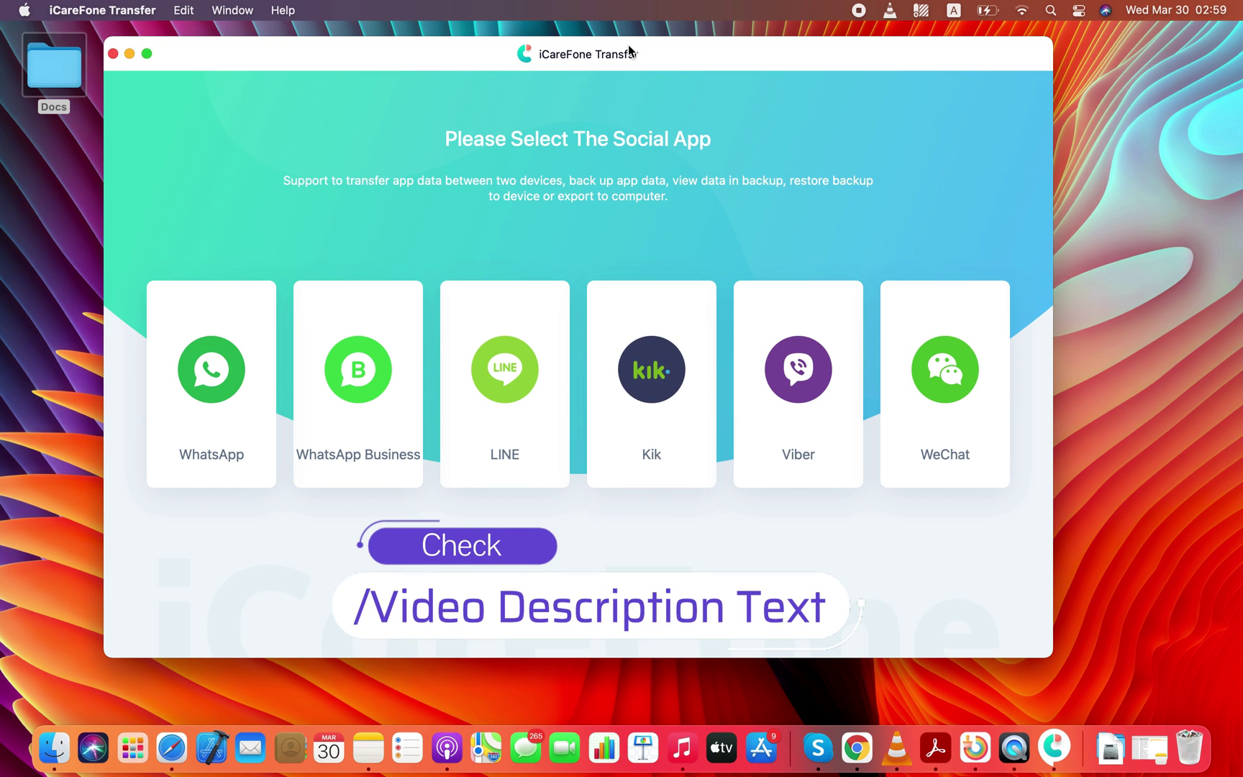
{"action": "mouse_move", "coordinate": [628, 47]}
{"action": "left_mouse_down"}
{"action": "mouse_move", "coordinate": [653, 76]}
{"action": "mouse_move", "coordinate": [692, 83]}
{"action": "left_mouse_up"}
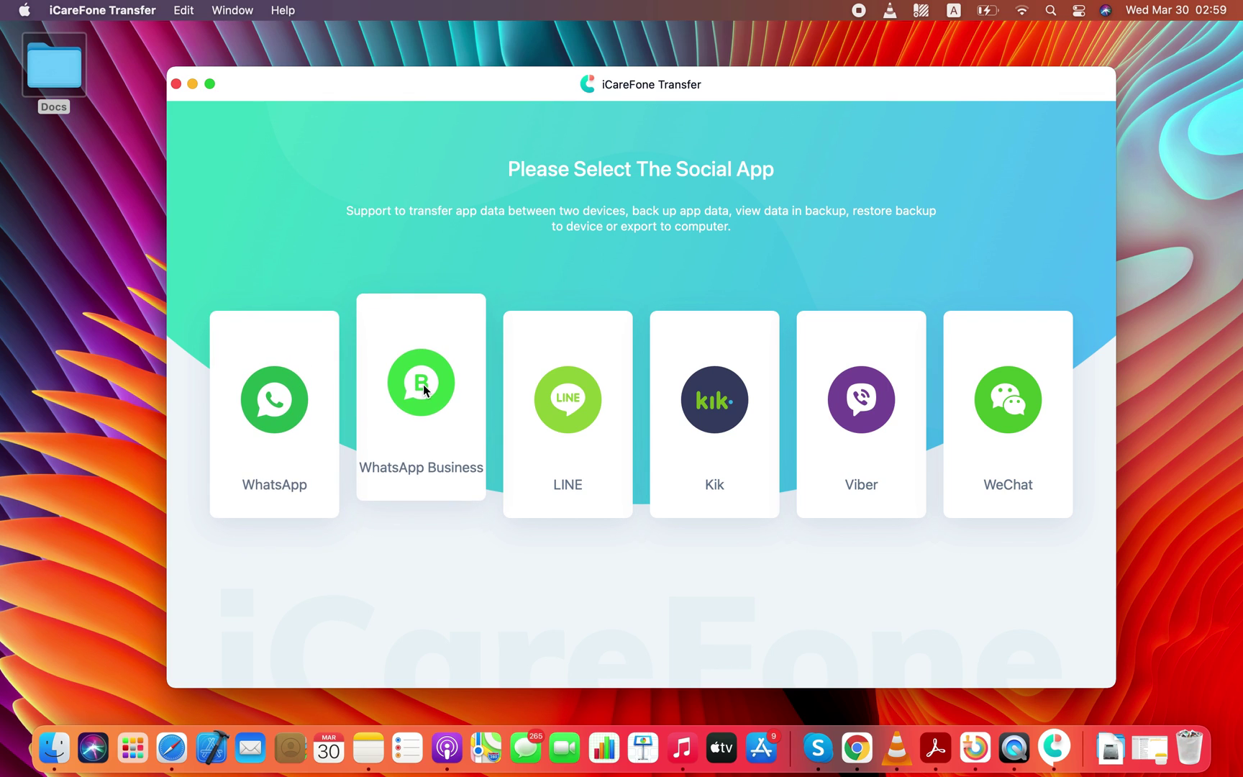
Pick WhatsApp, choose Back up, and start downloading the Google Drive backup to the computer
{"action": "left_click", "coordinate": [279, 380]}
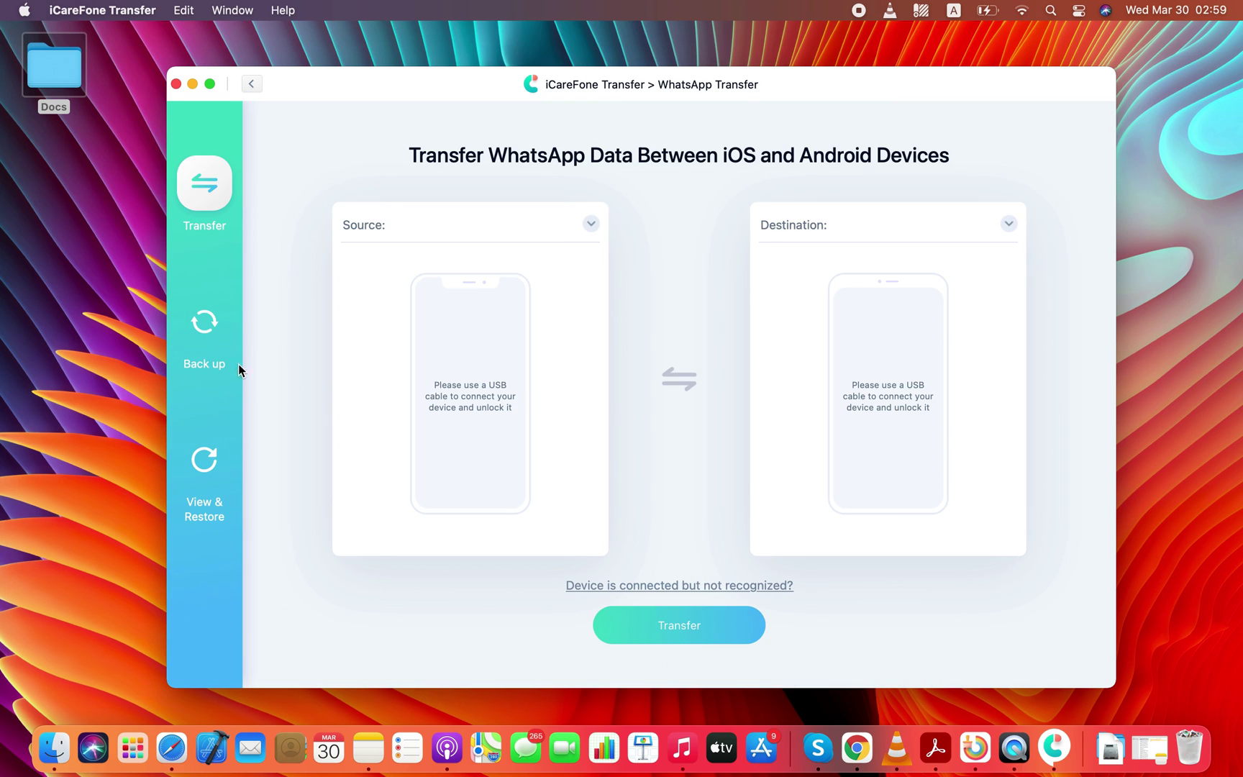
{"action": "left_click", "coordinate": [205, 329]}
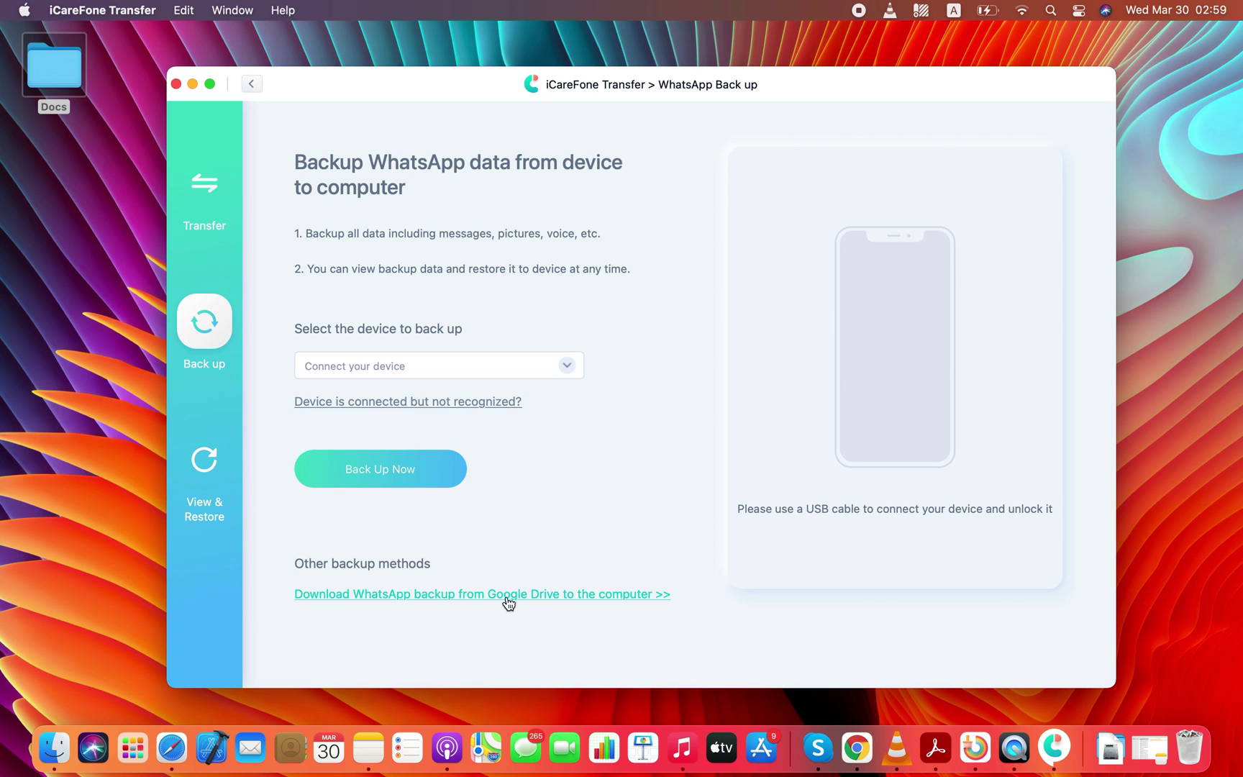
{"action": "left_click", "coordinate": [652, 595]}
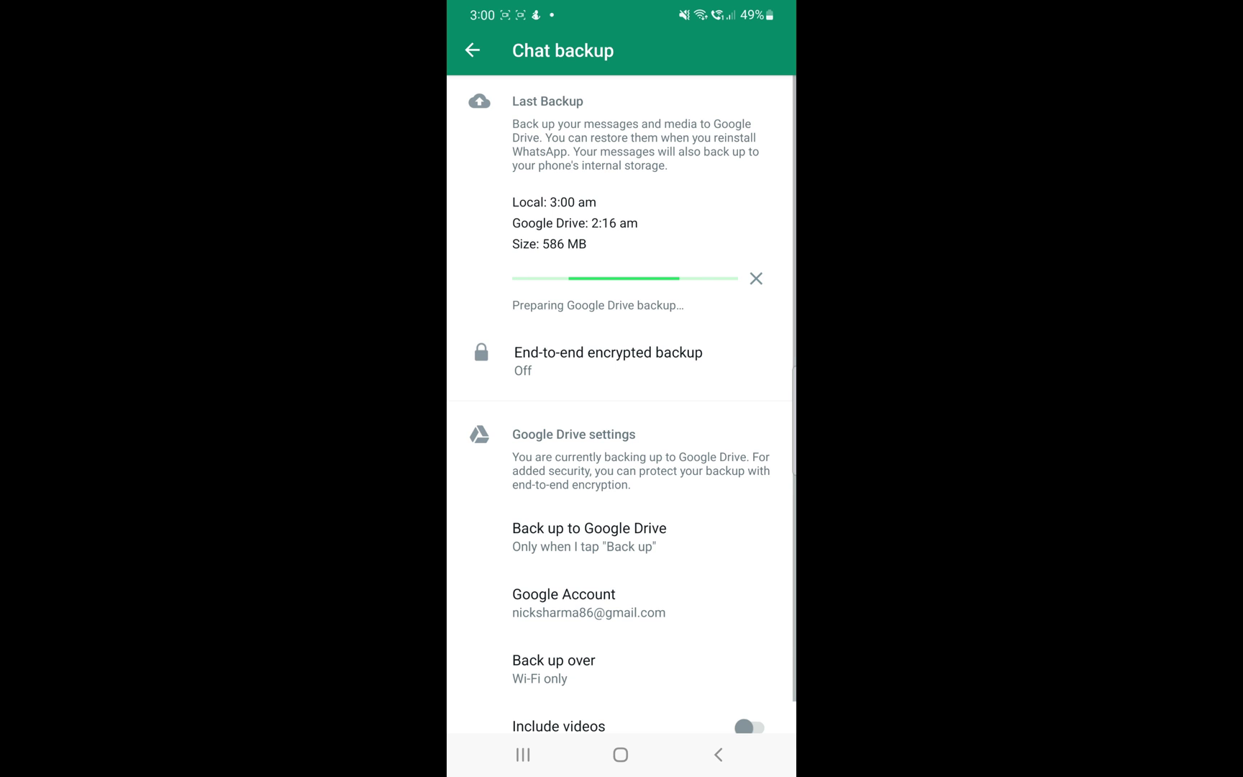
Exit WhatsApp's Chat backup settings to the chat list and open the first conversation
{"action": "left_click", "coordinate": [472, 50]}
{"action": "left_click", "coordinate": [472, 49]}
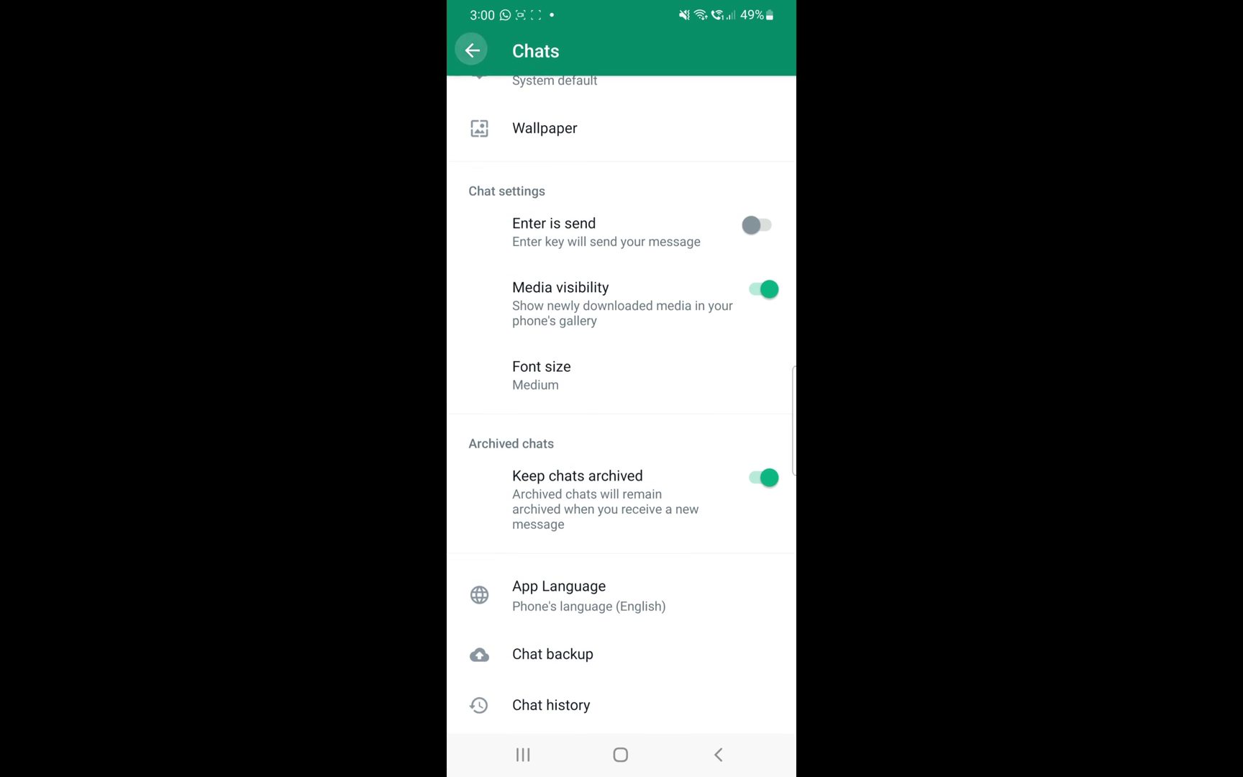
{"action": "left_click", "coordinate": [473, 50]}
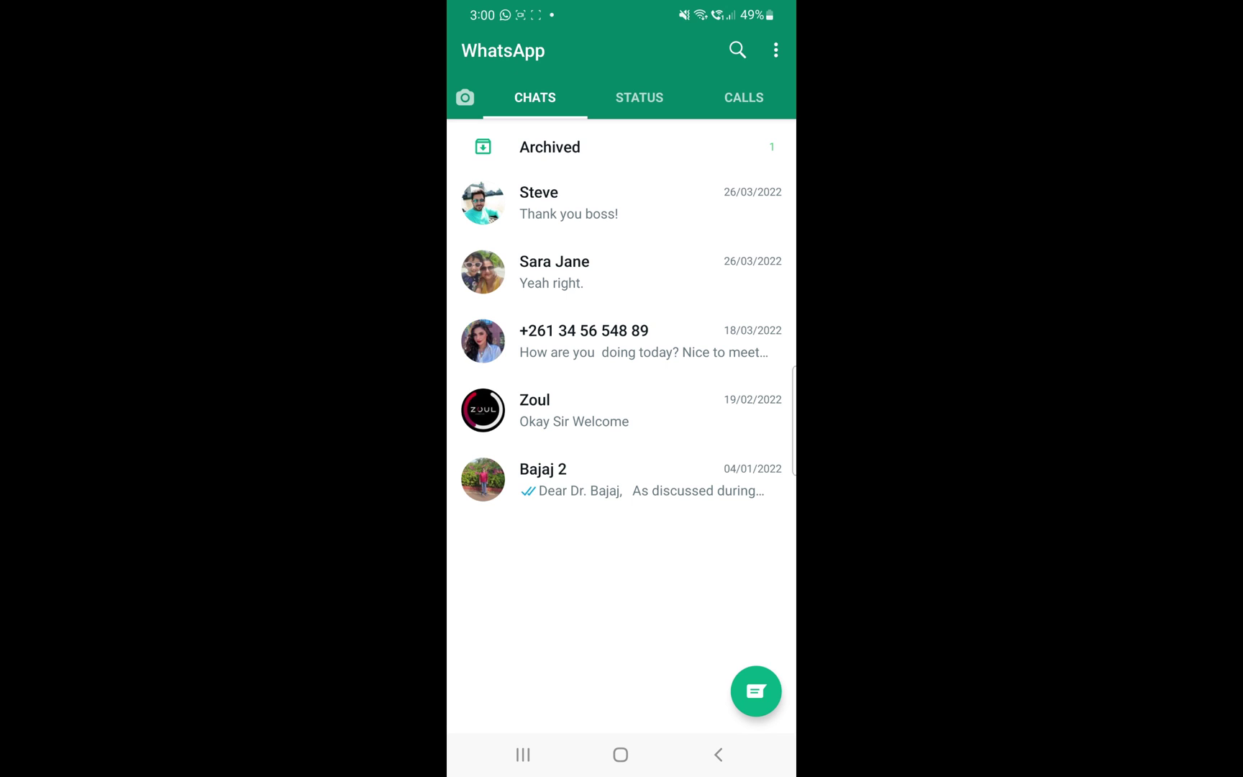
{"action": "left_click", "coordinate": [583, 202]}
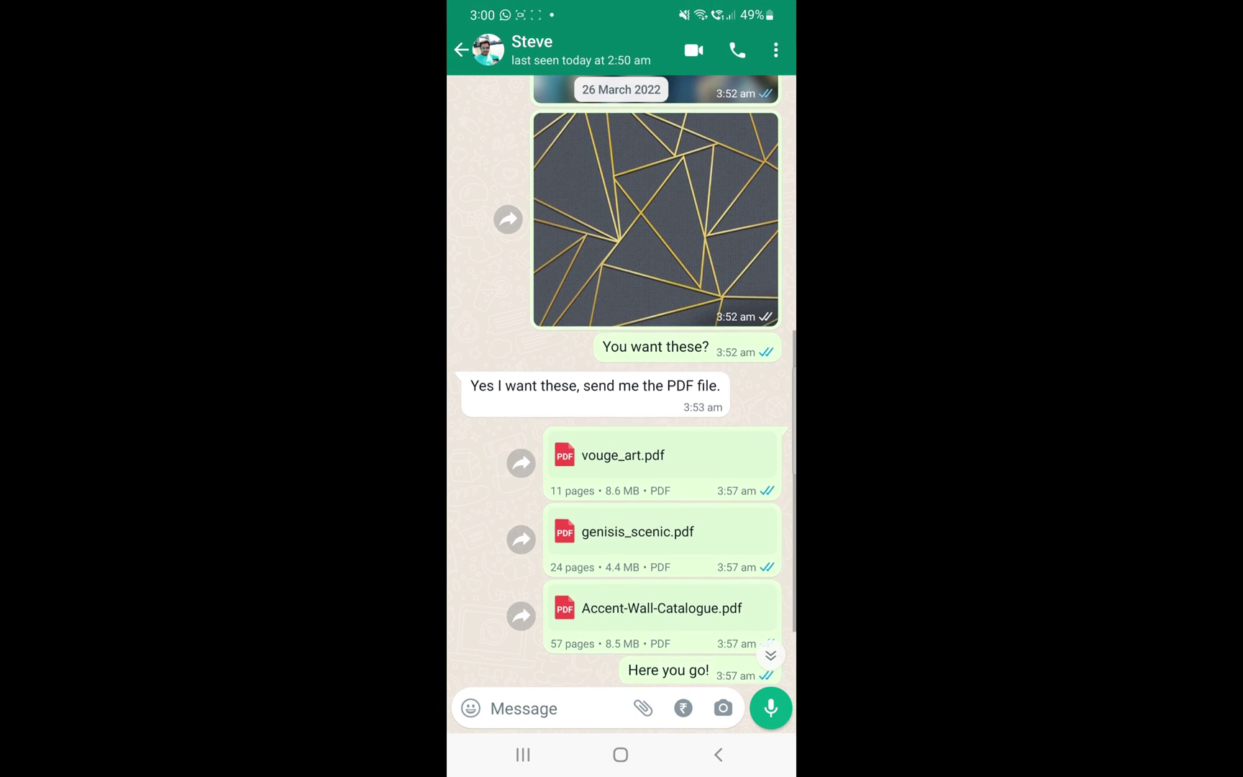
{"action": "scroll", "coordinate": [622, 389], "scroll_direction": "up", "scroll_amount": 3}
{"action": "scroll", "coordinate": [623, 390], "scroll_direction": "up", "scroll_amount": 2}
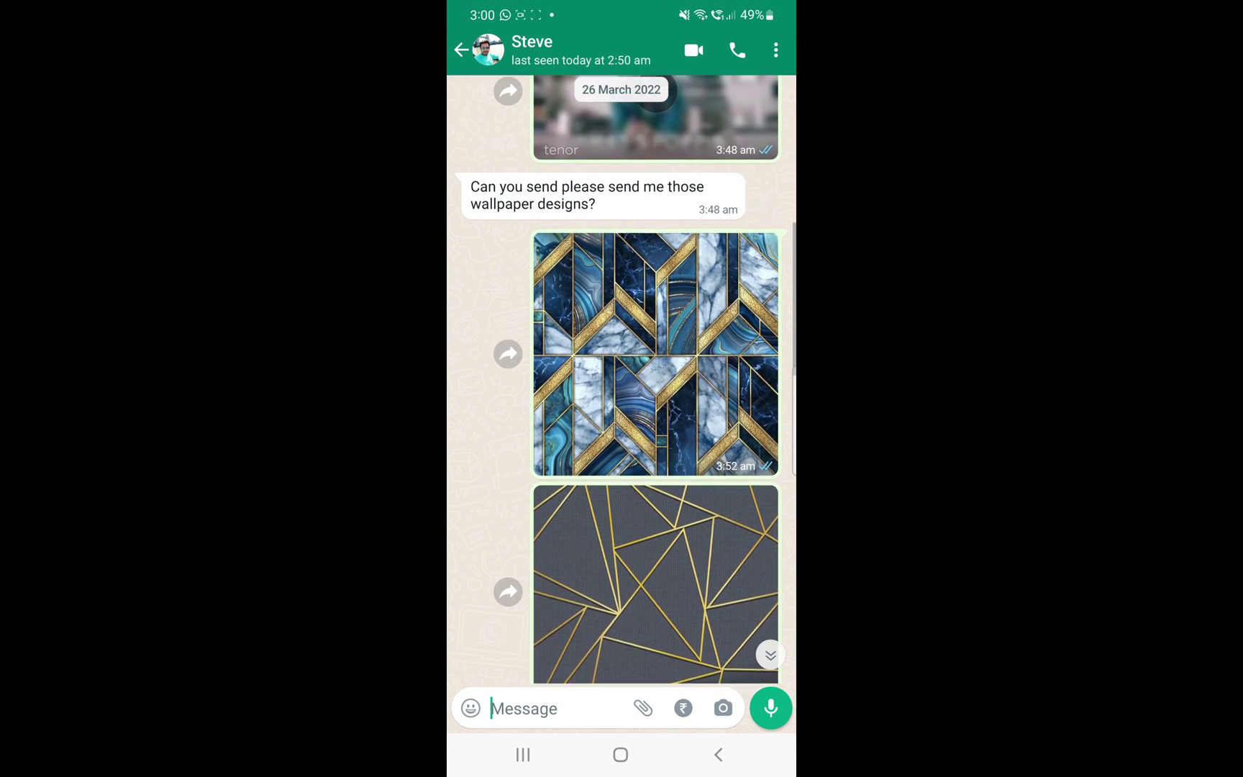
{"action": "scroll", "coordinate": [621, 389], "scroll_direction": "up", "scroll_amount": 3}
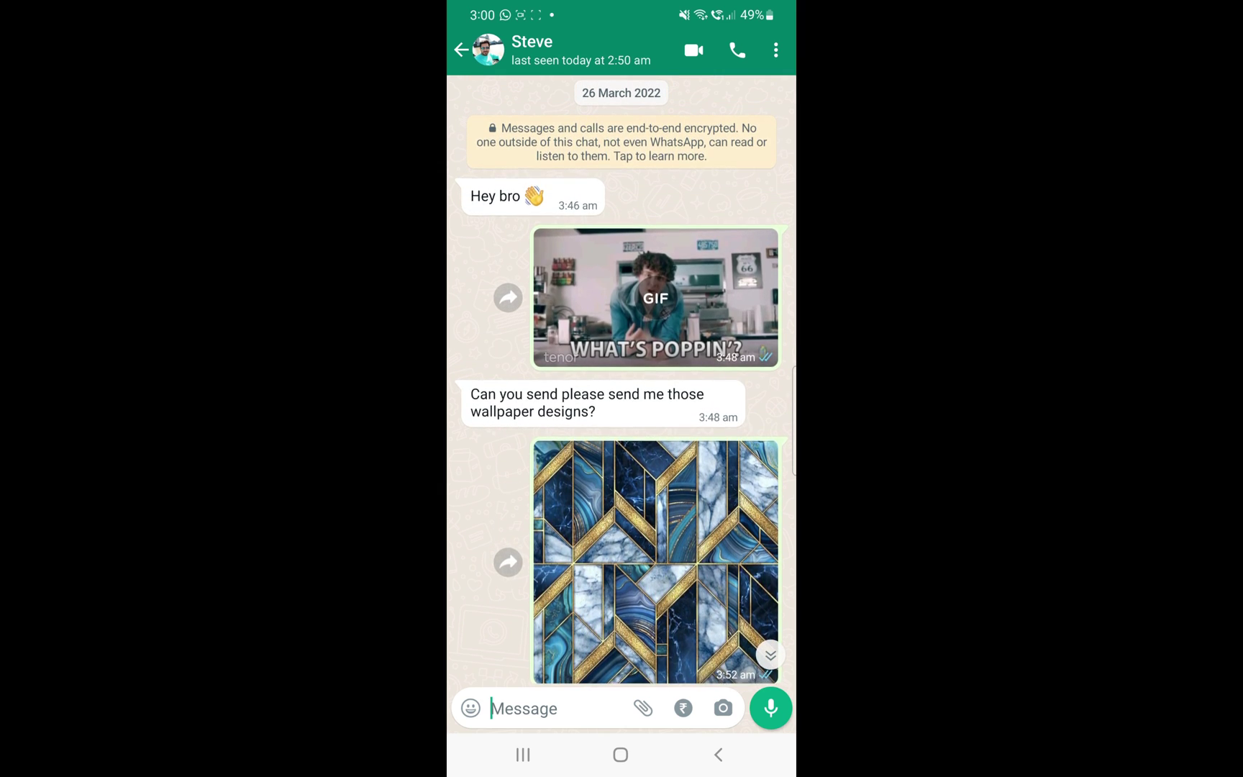
{"action": "scroll", "coordinate": [622, 389], "scroll_direction": "down", "scroll_amount": 5}
{"action": "scroll", "coordinate": [621, 389], "scroll_direction": "down", "scroll_amount": 5}
Open the second conversation, view its wedding photo full-screen, then leave the chat
{"action": "left_click", "coordinate": [462, 49]}
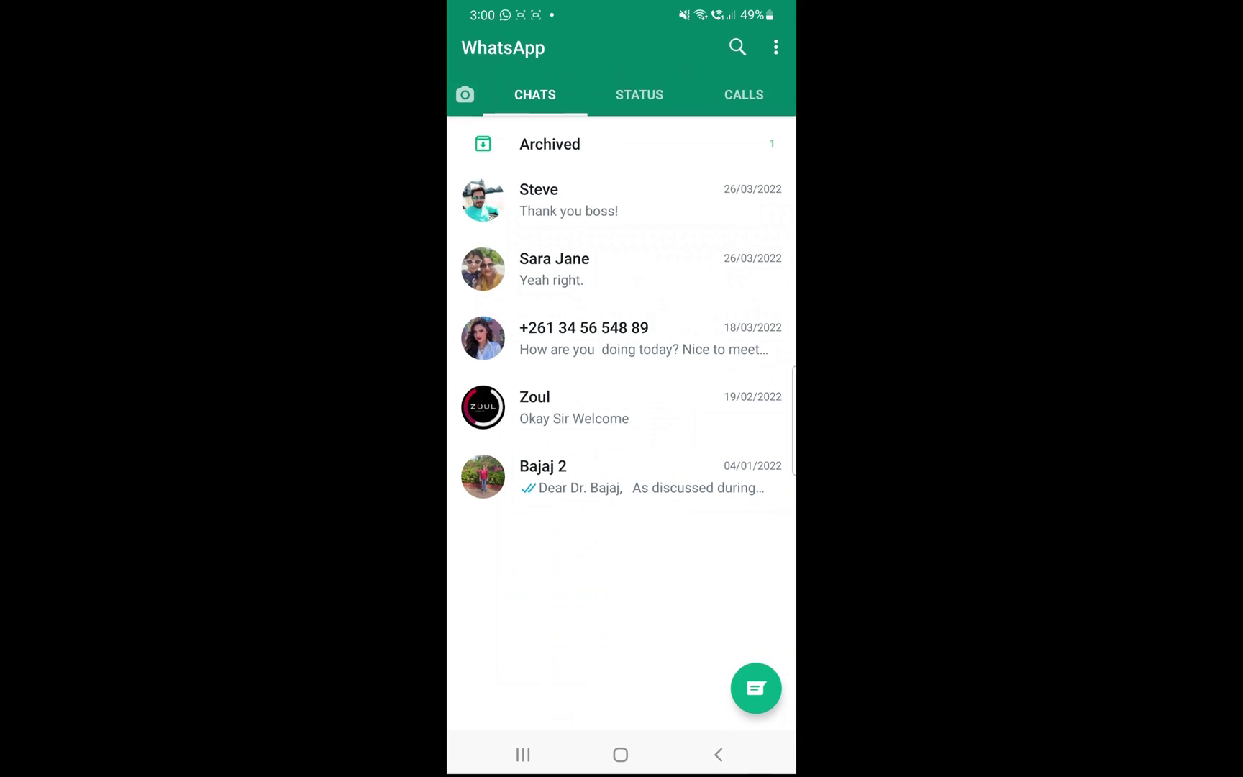
{"action": "left_click", "coordinate": [622, 269]}
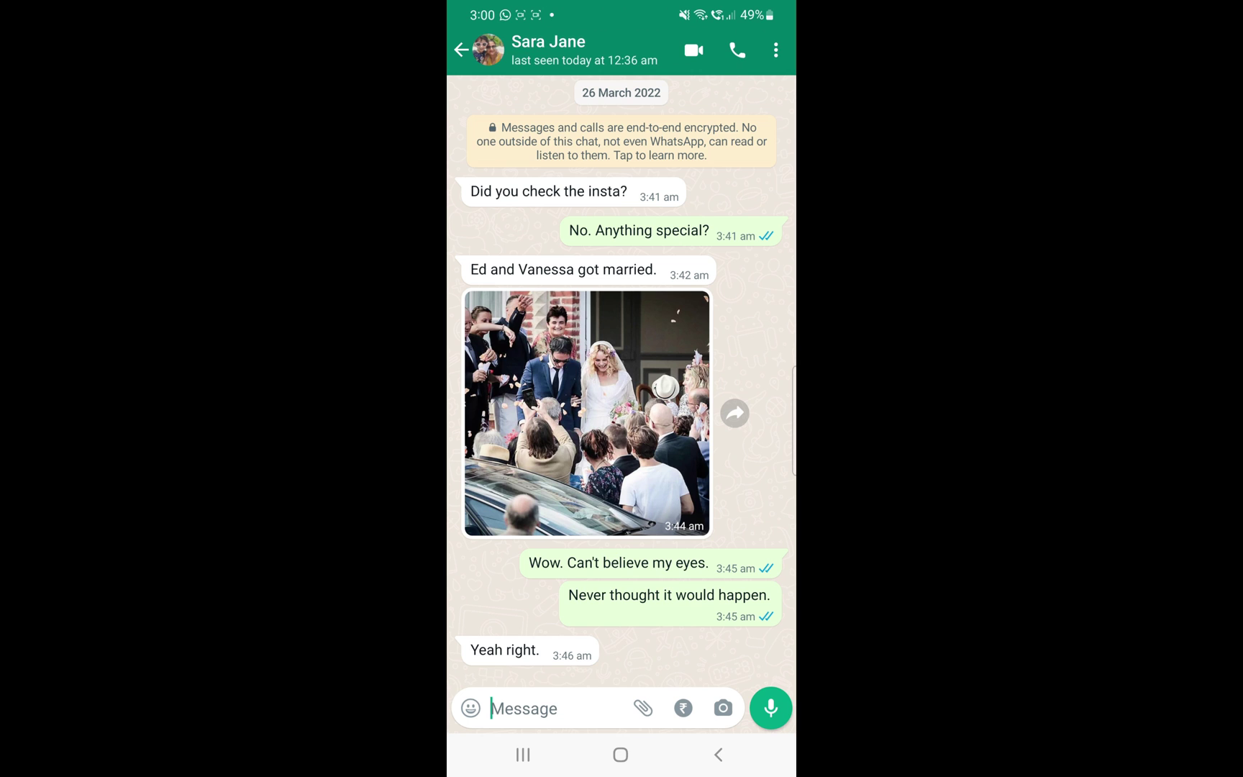
{"action": "left_click", "coordinate": [587, 412]}
{"action": "left_click", "coordinate": [720, 754]}
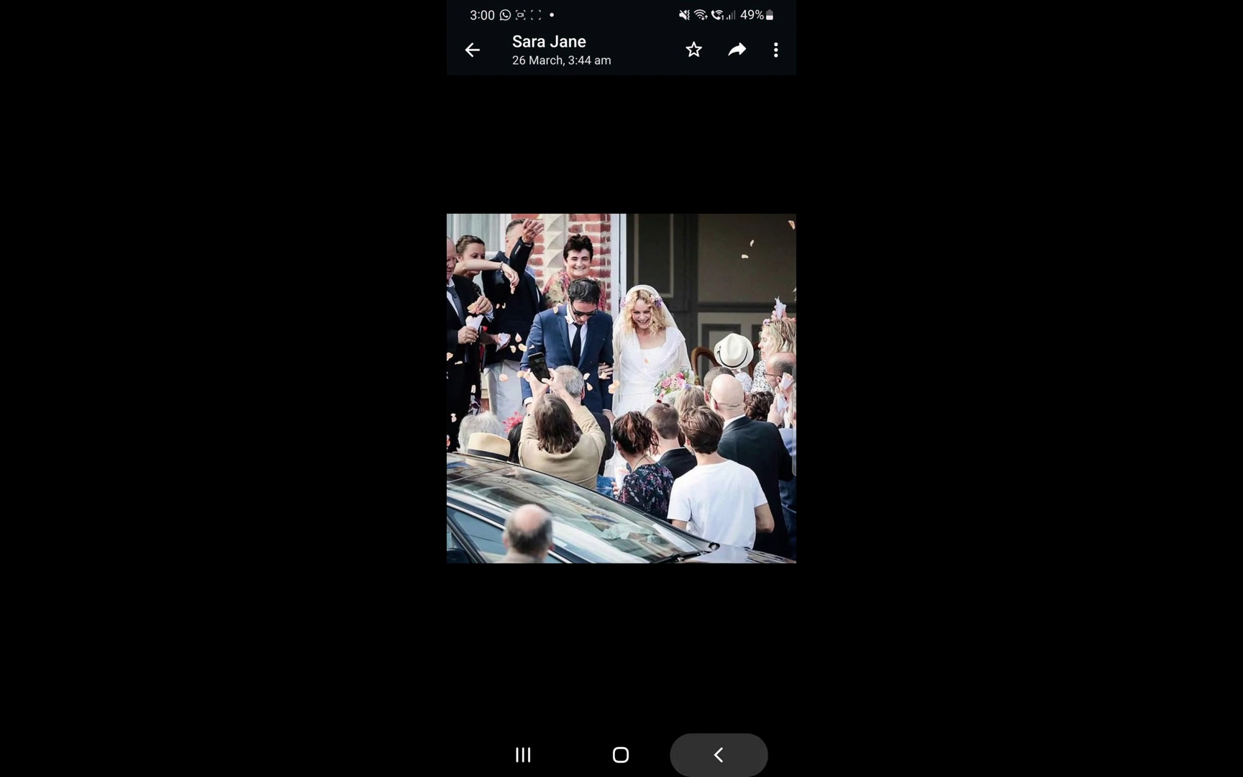
{"action": "left_click", "coordinate": [461, 50]}
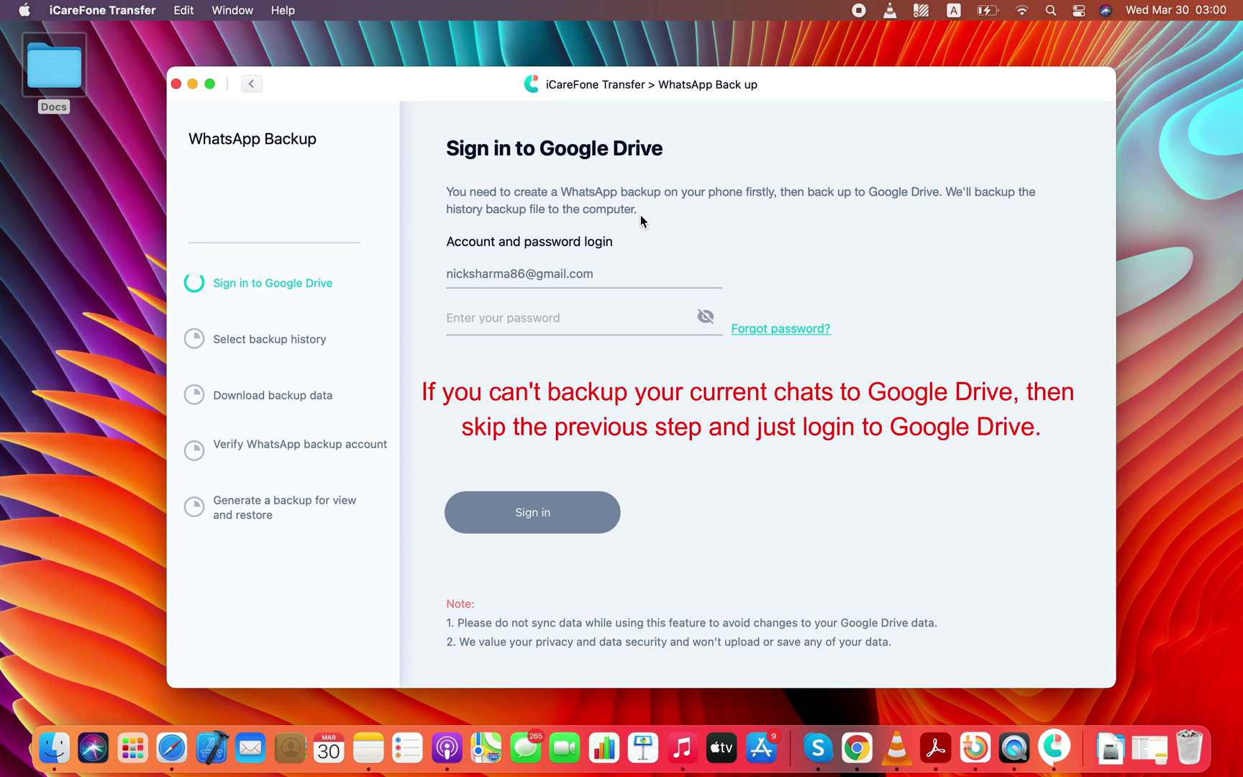
Enter the Google account password and sign in to Google Drive
{"action": "left_click", "coordinate": [478, 320]}
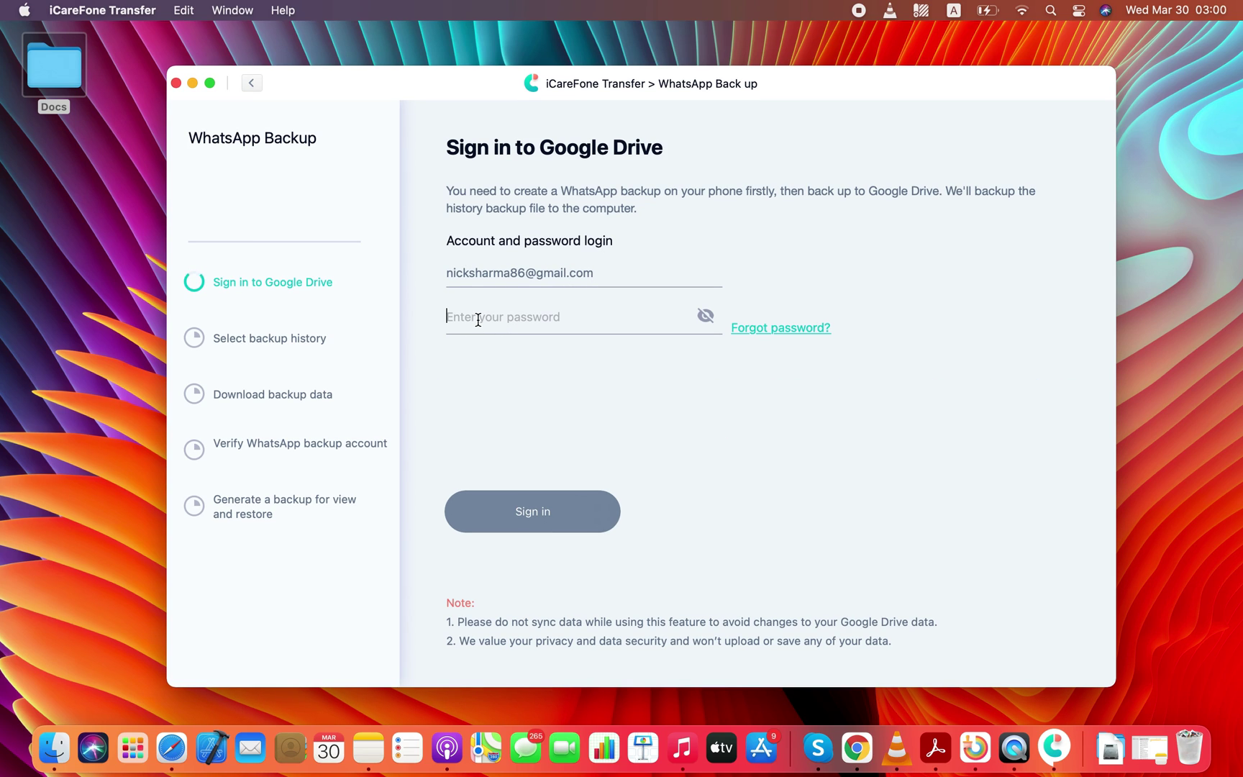
{"action": "type", "text": "•••"}
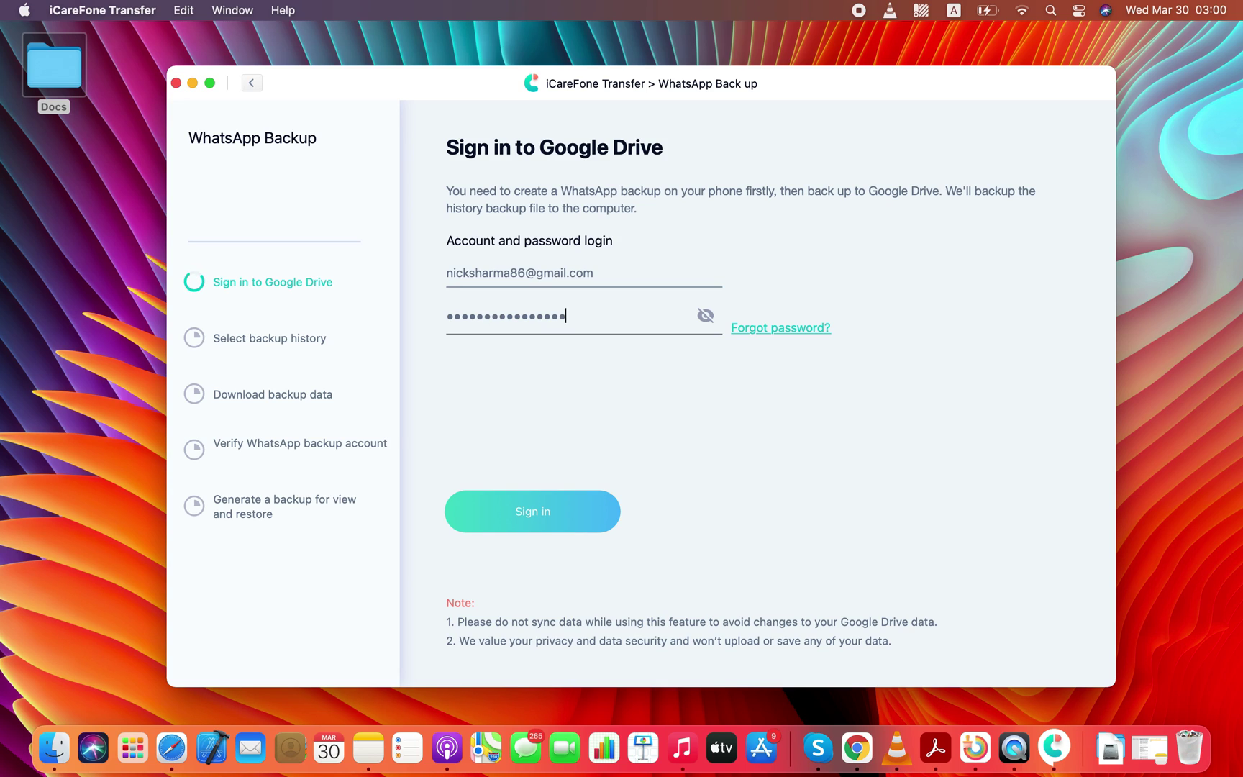
{"action": "key", "text": "super+a"}
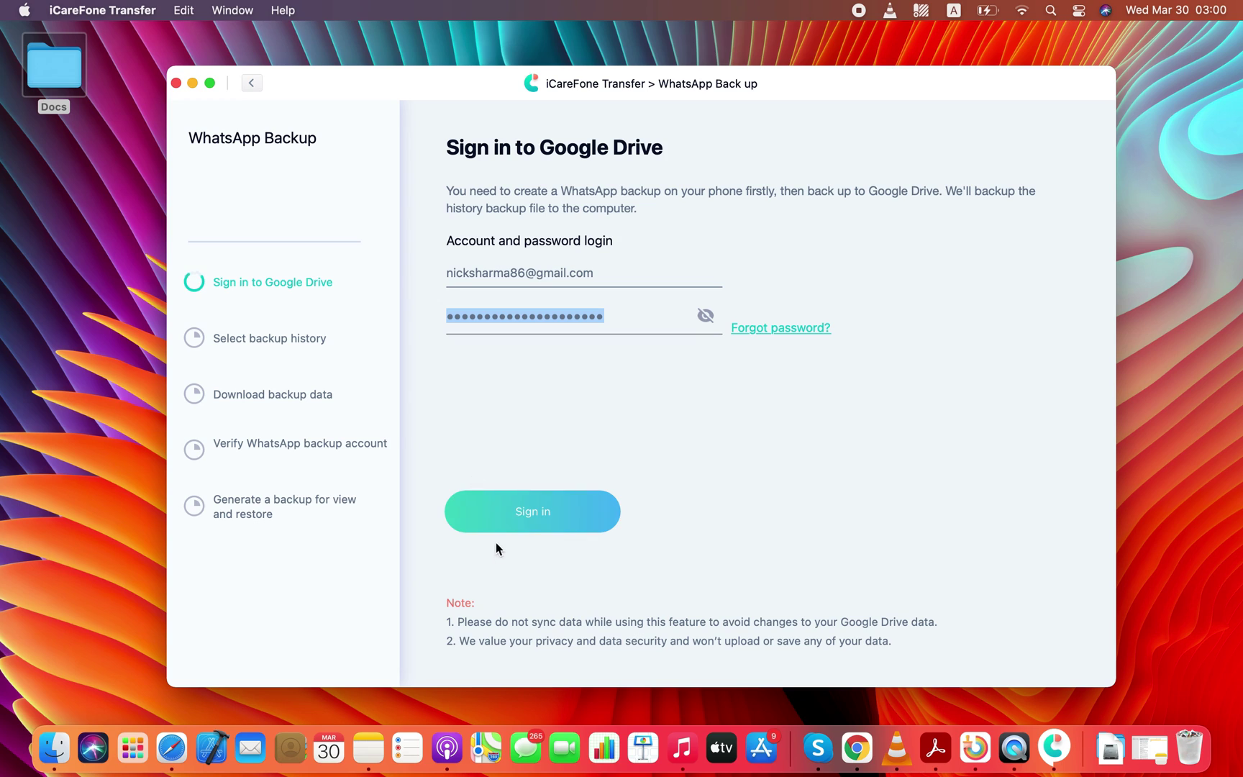
{"action": "left_click", "coordinate": [517, 524]}
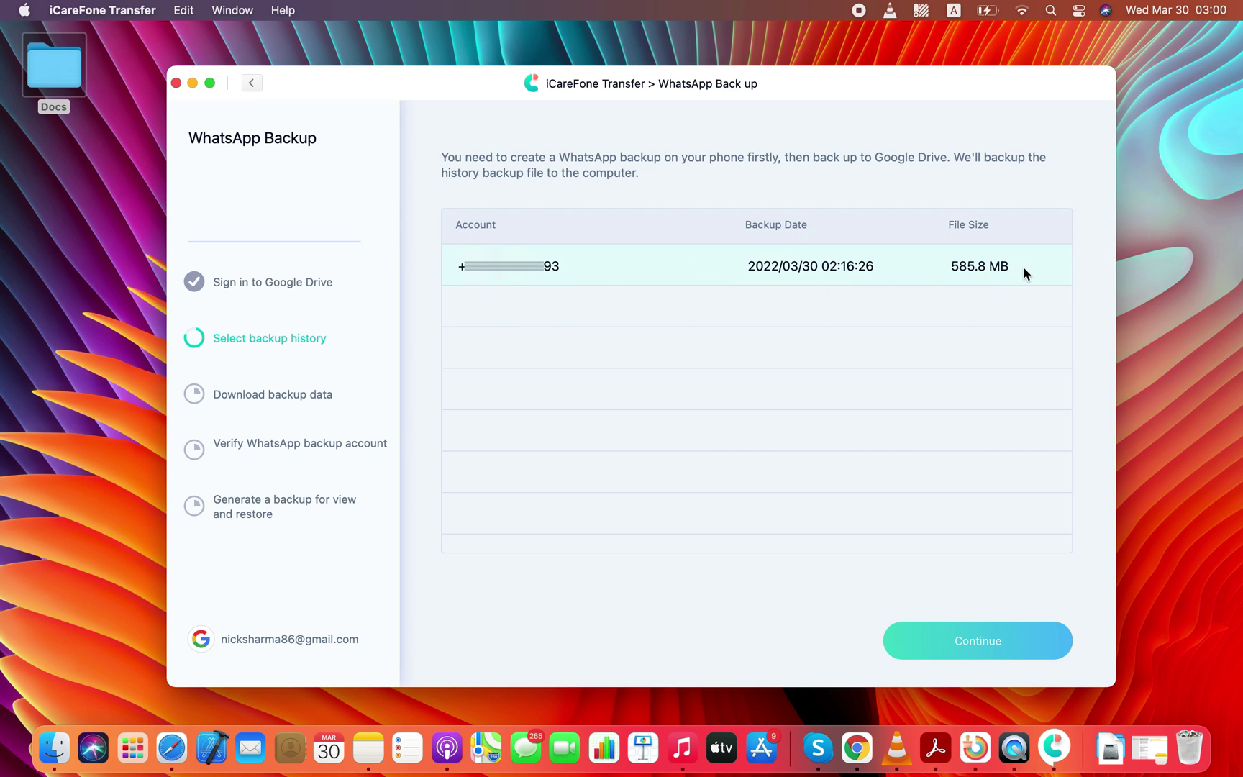
Download the selected 2022/03/30 WhatsApp backup to the computer, 585.8 MB in total
{"action": "left_click", "coordinate": [976, 655]}
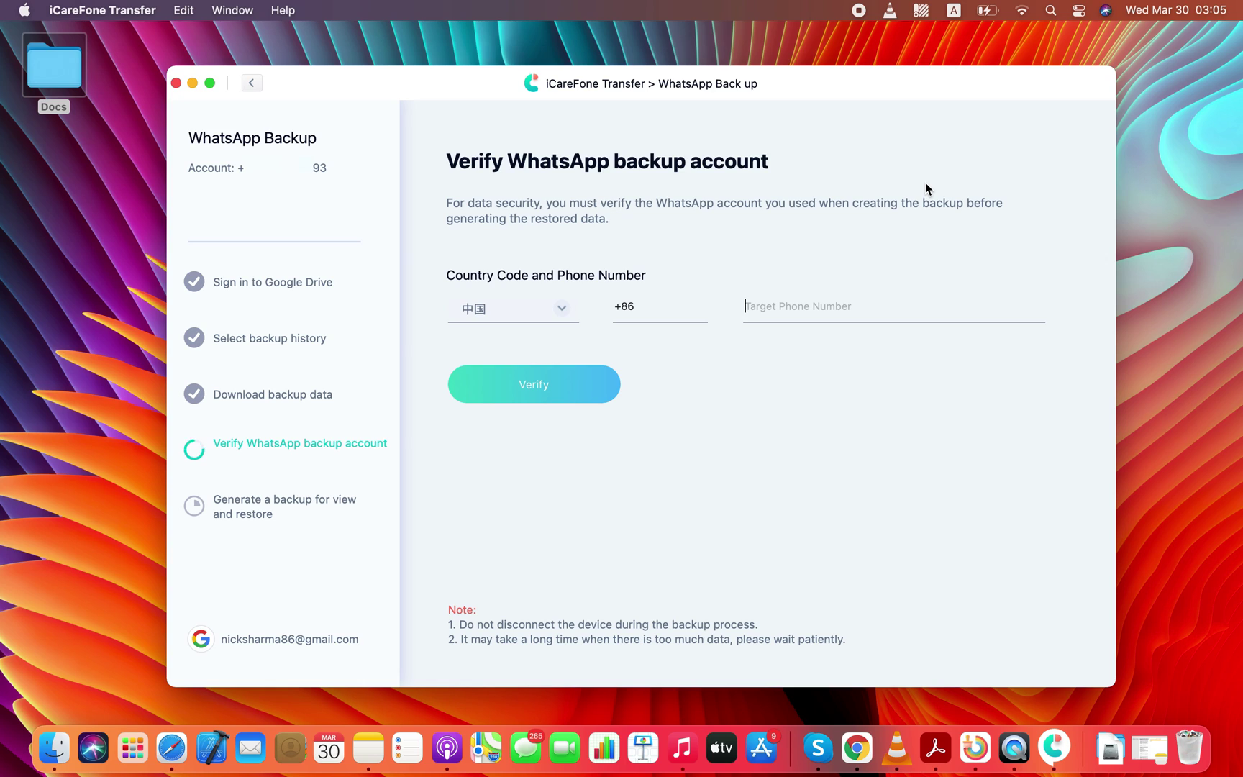
Choose the country code and verify the backup account's WhatsApp phone number
{"action": "left_click", "coordinate": [564, 303]}
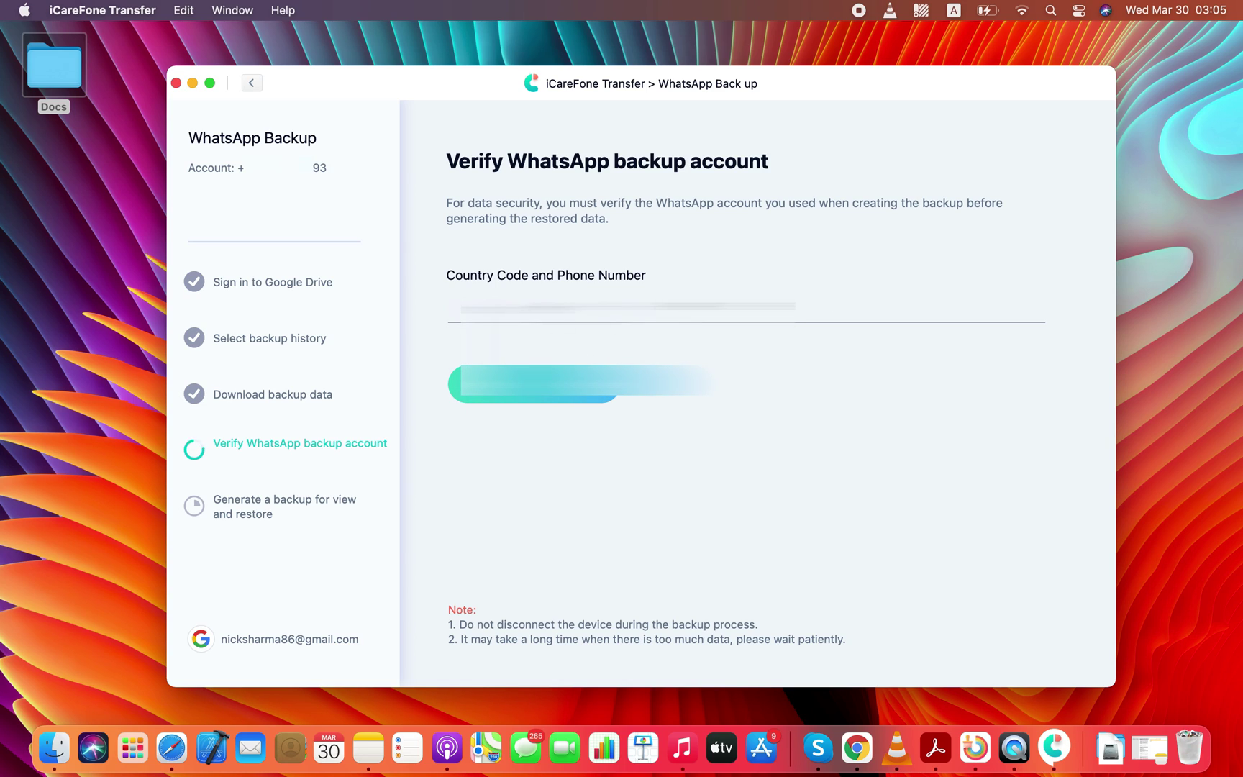
{"action": "left_click", "coordinate": [530, 393]}
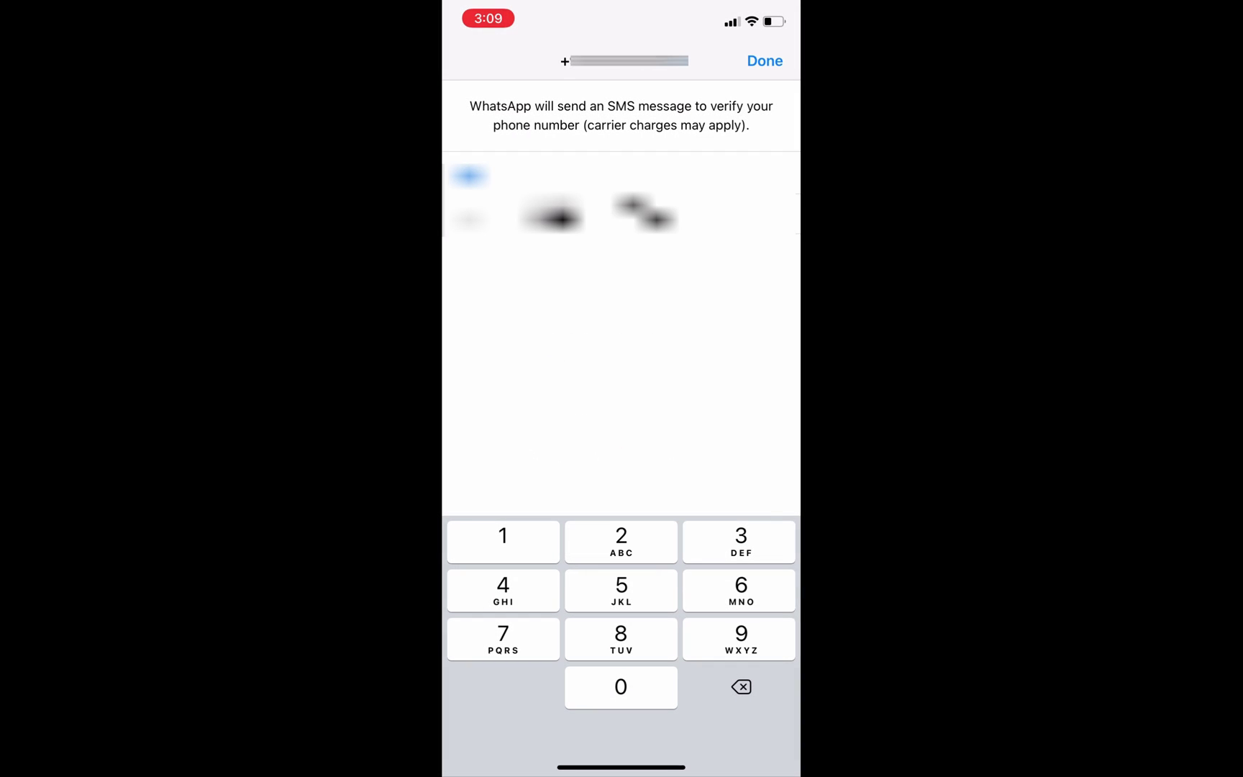
Confirm the phone number in iPhone WhatsApp and skip the iCloud chat restore
{"action": "left_click", "coordinate": [765, 59]}
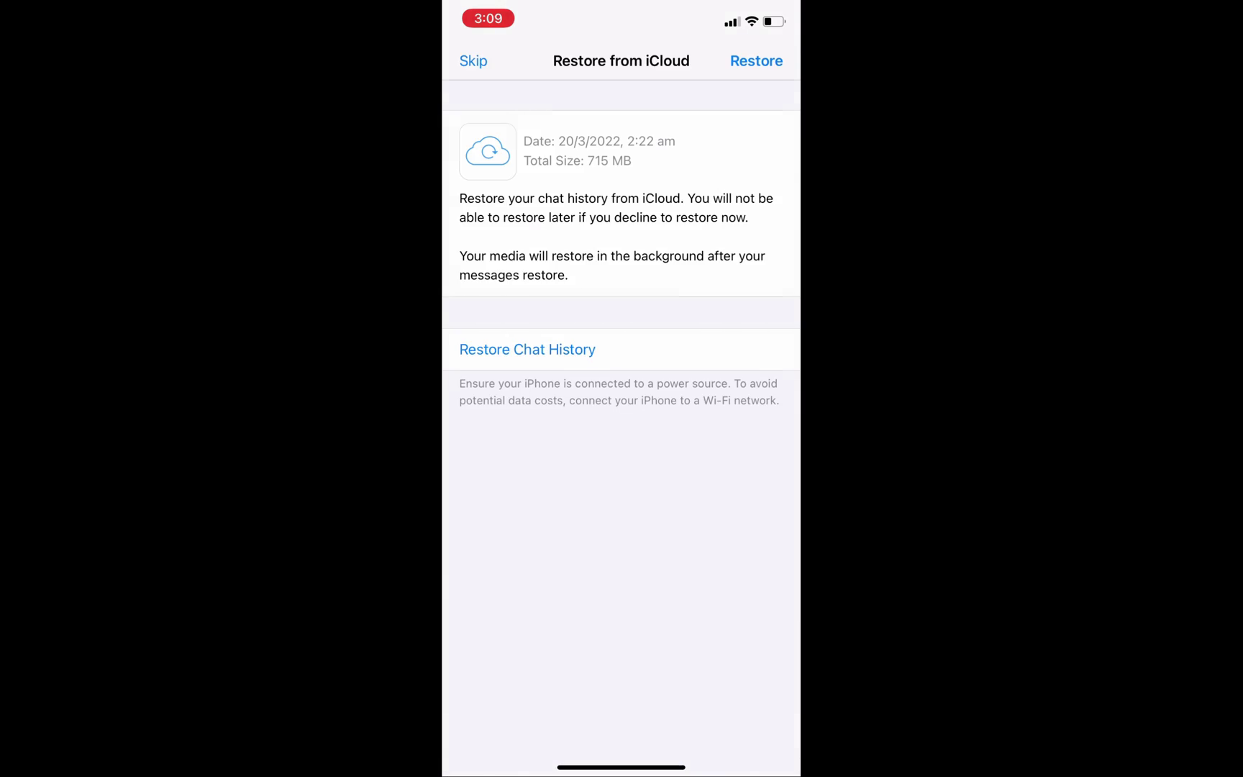
{"action": "left_click", "coordinate": [473, 61]}
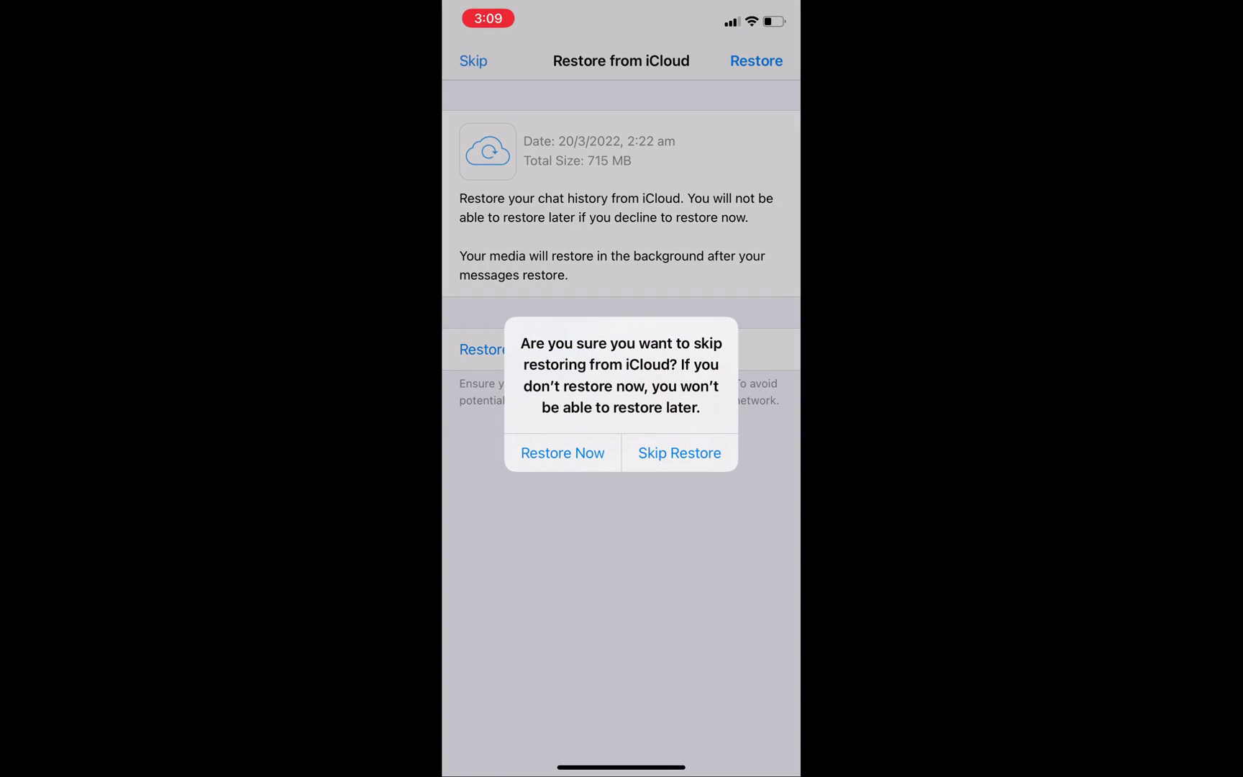
{"action": "left_click", "coordinate": [679, 453]}
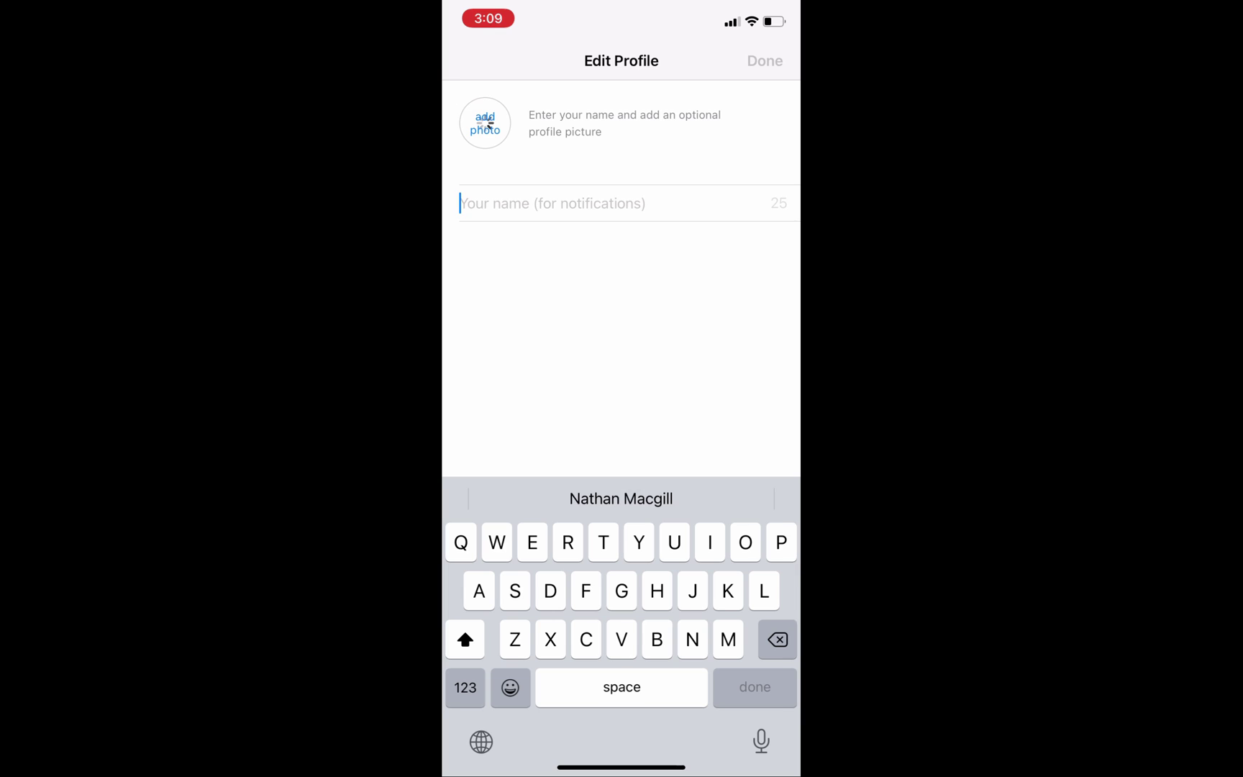
{"action": "type", "text": "Nick"}
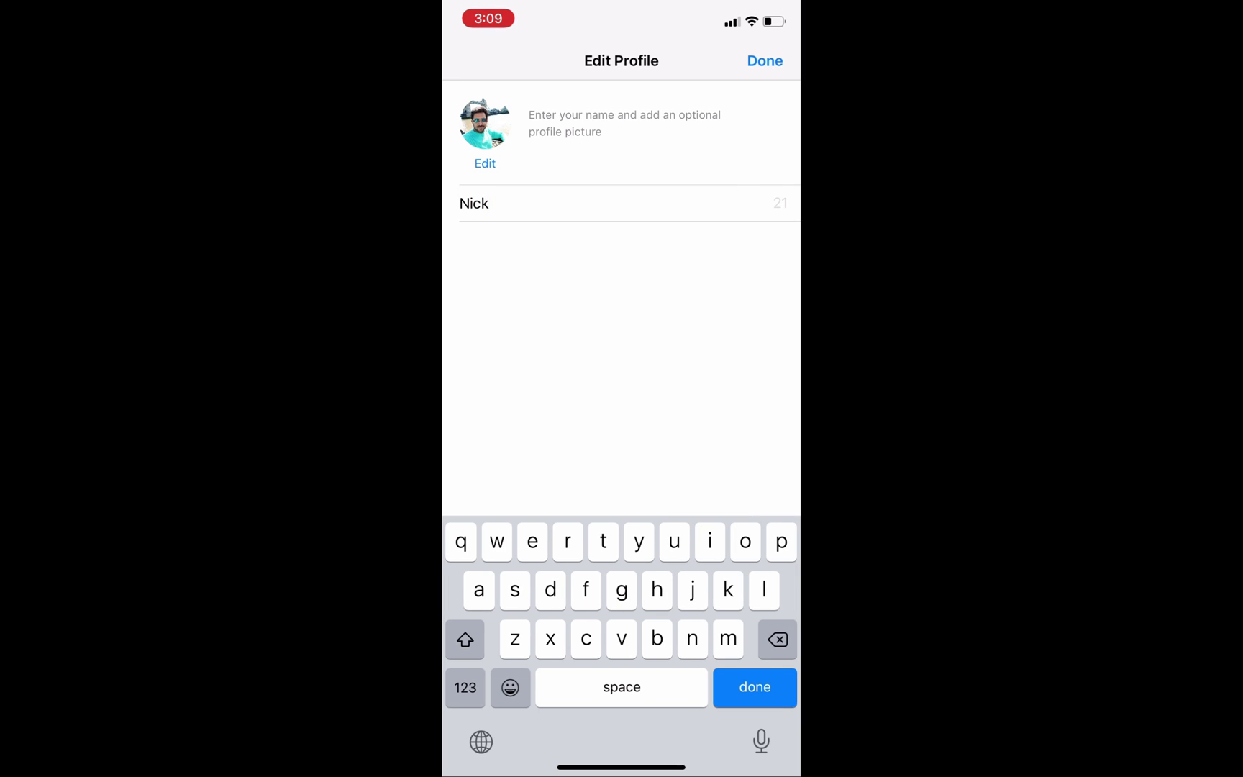
Finish the WhatsApp profile, dismiss the contacts access request, and return to the home screen
{"action": "left_click", "coordinate": [755, 687]}
{"action": "left_click", "coordinate": [680, 463]}
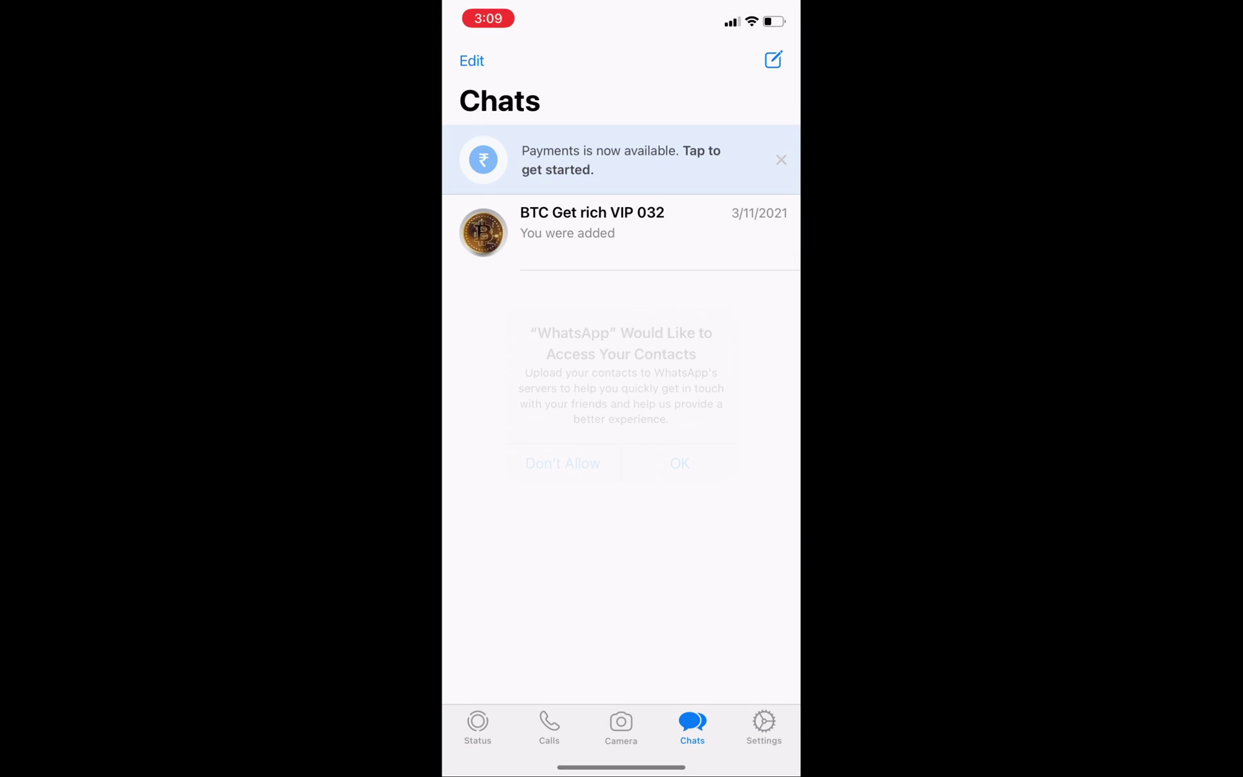
{"action": "scroll", "coordinate": [622, 292], "scroll_direction": "up", "scroll_amount": 2}
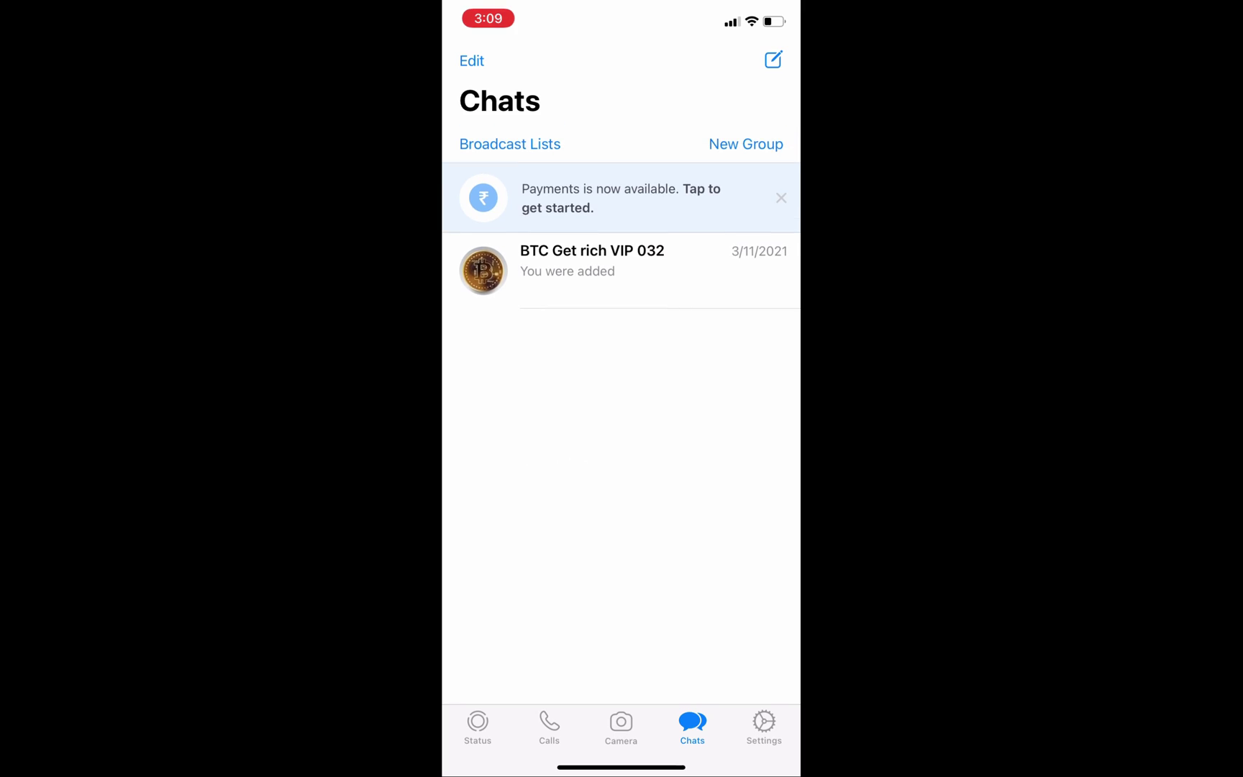
{"action": "left_click_drag", "start_coordinate": [622, 767], "coordinate": [622, 438]}
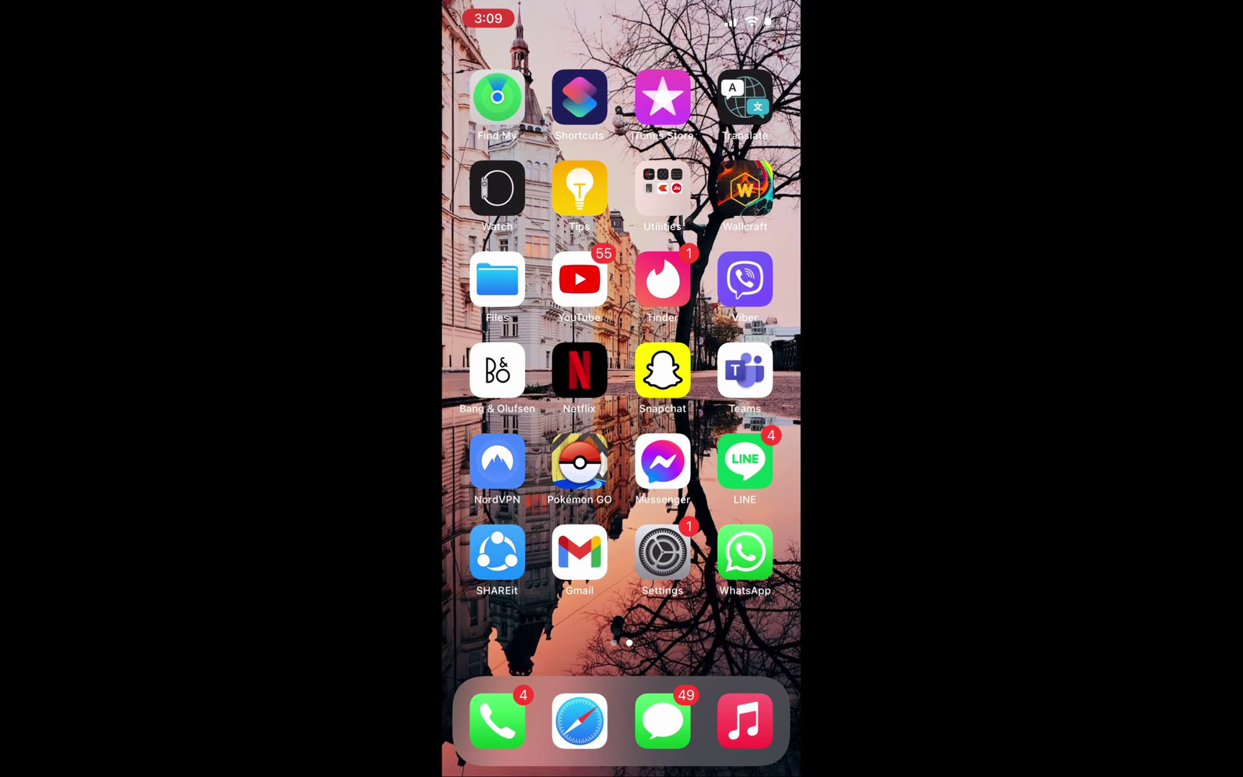
{"action": "left_click", "coordinate": [662, 553]}
Go to Apple ID > Find My > Find My iPhone and start entering the Apple ID password
{"action": "left_click", "coordinate": [555, 208]}
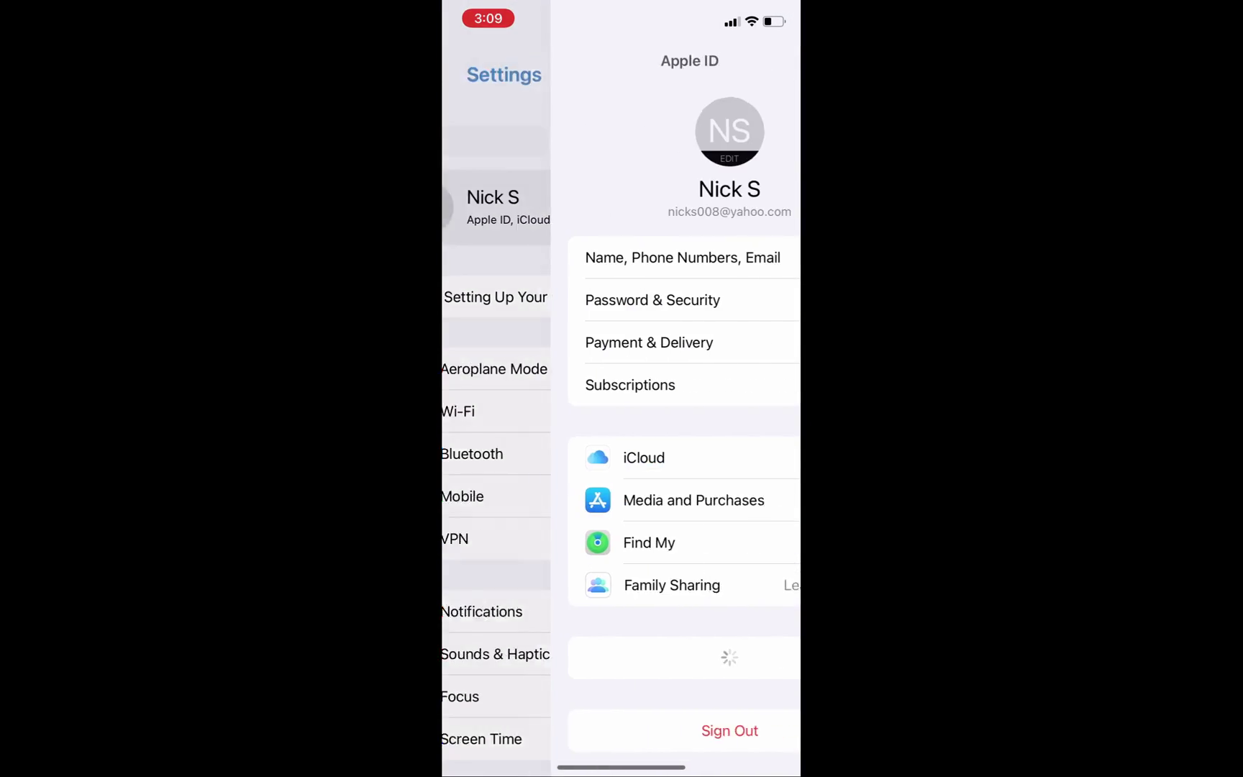
{"action": "left_click", "coordinate": [541, 542]}
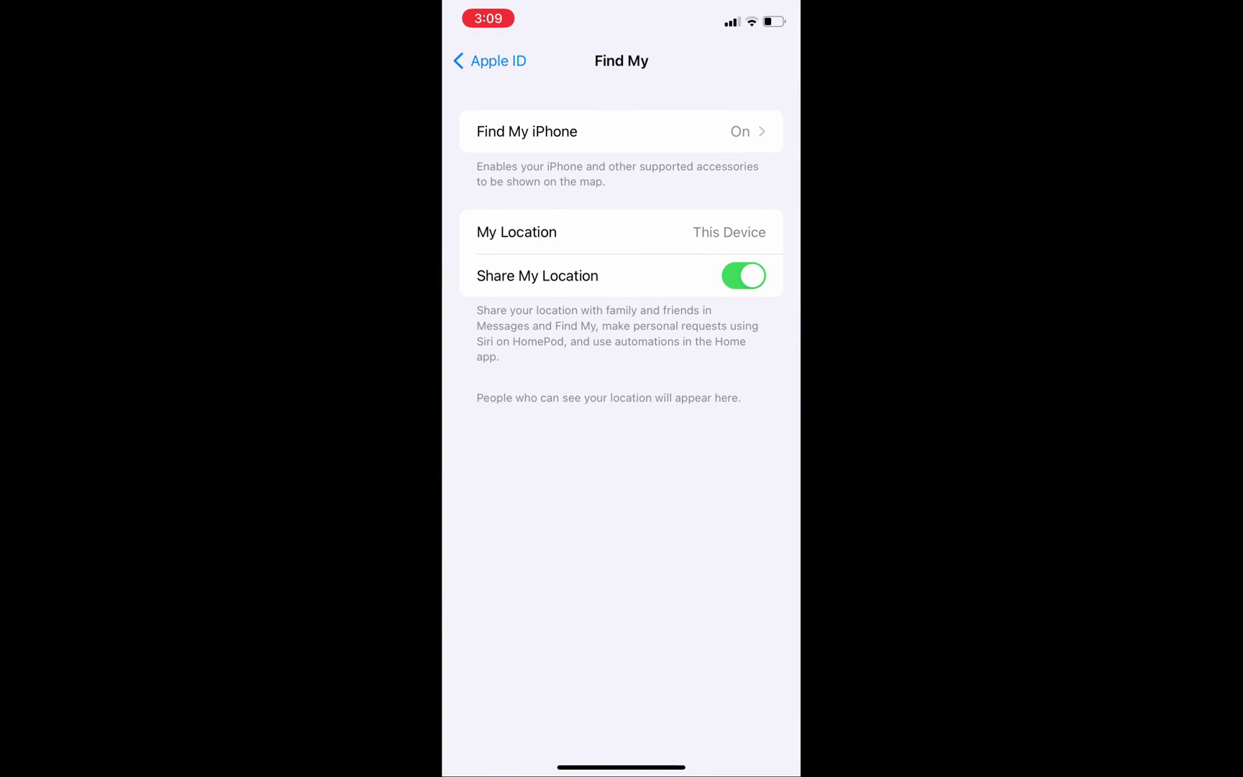
{"action": "left_click", "coordinate": [544, 132]}
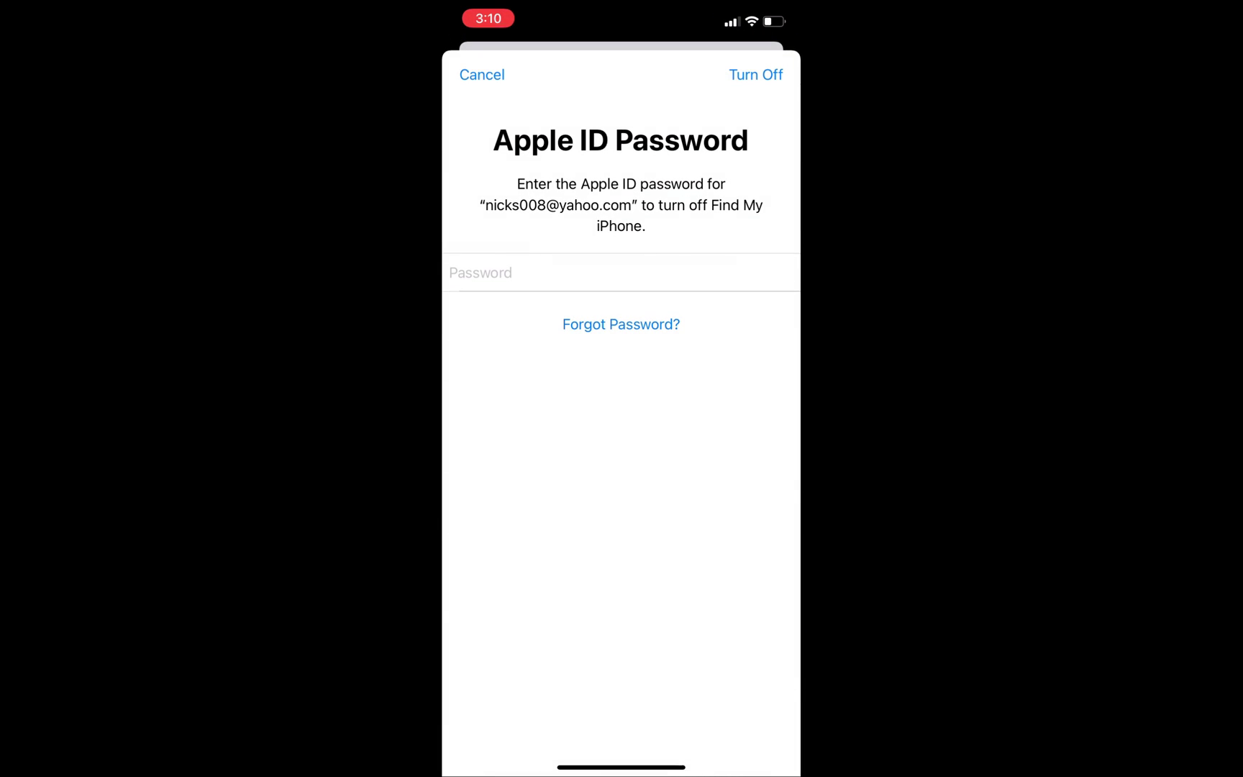
{"action": "left_click", "coordinate": [467, 272]}
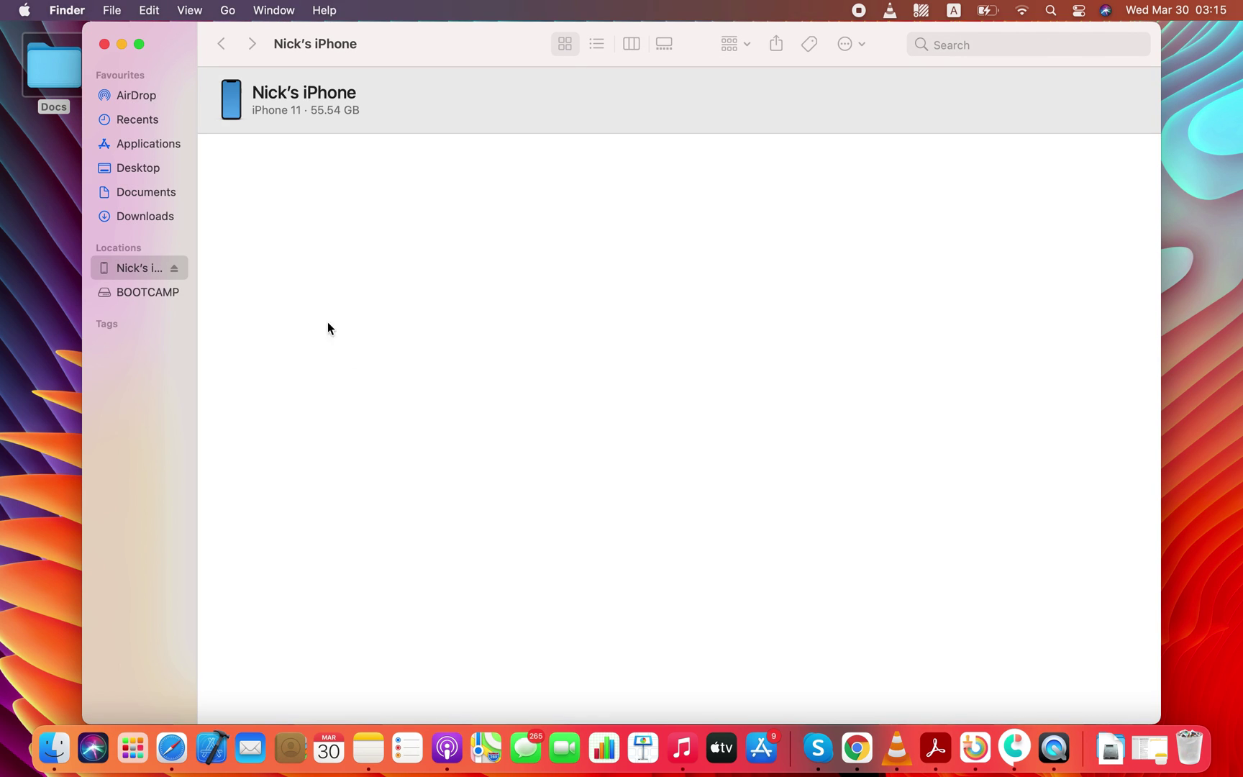
Close Finder, restore WhatsApp to the iPhone 11, and accept overwriting its existing data
{"action": "left_click", "coordinate": [105, 44]}
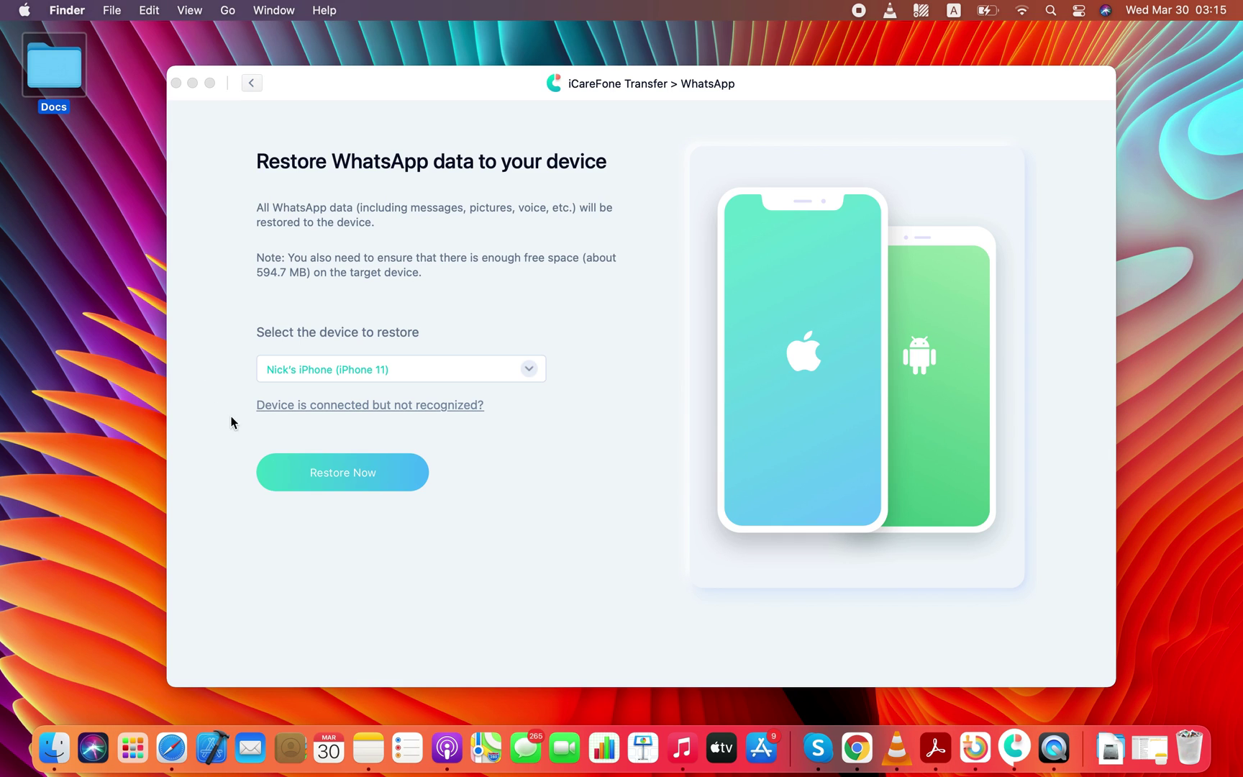
{"action": "left_click", "coordinate": [343, 477]}
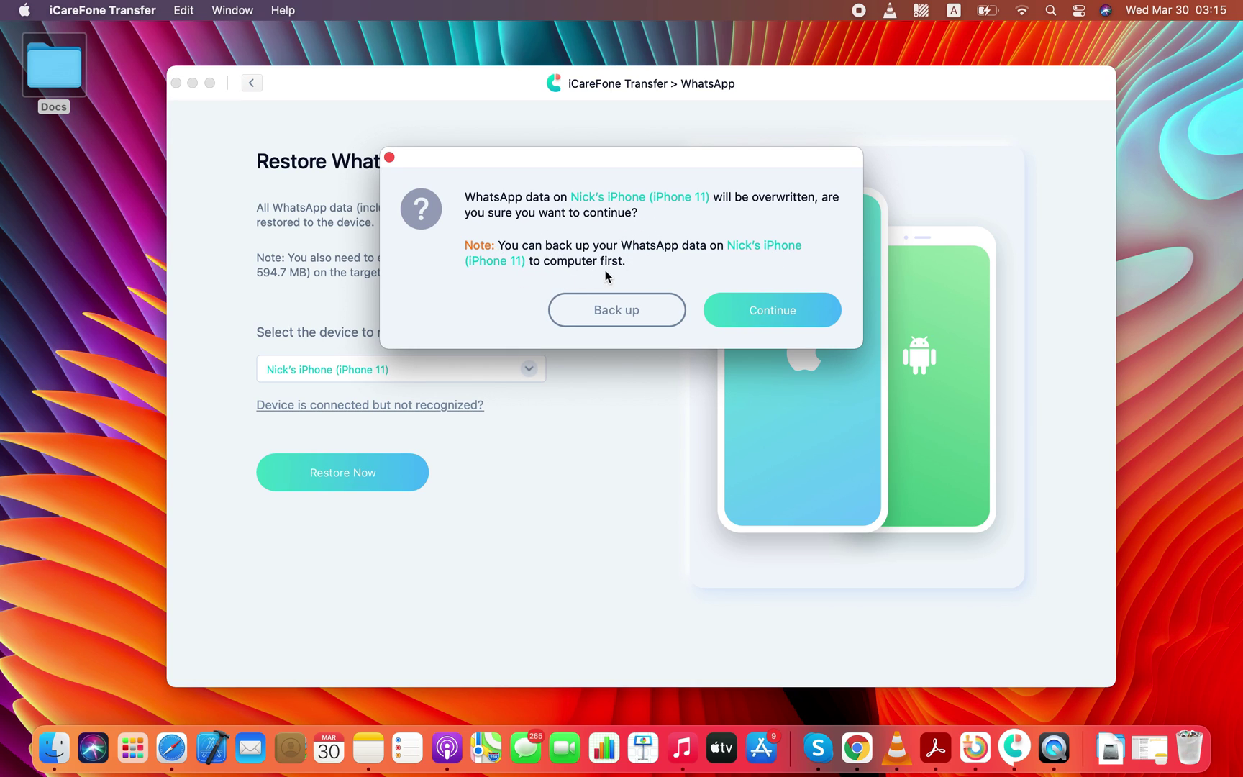
{"action": "left_click", "coordinate": [764, 322]}
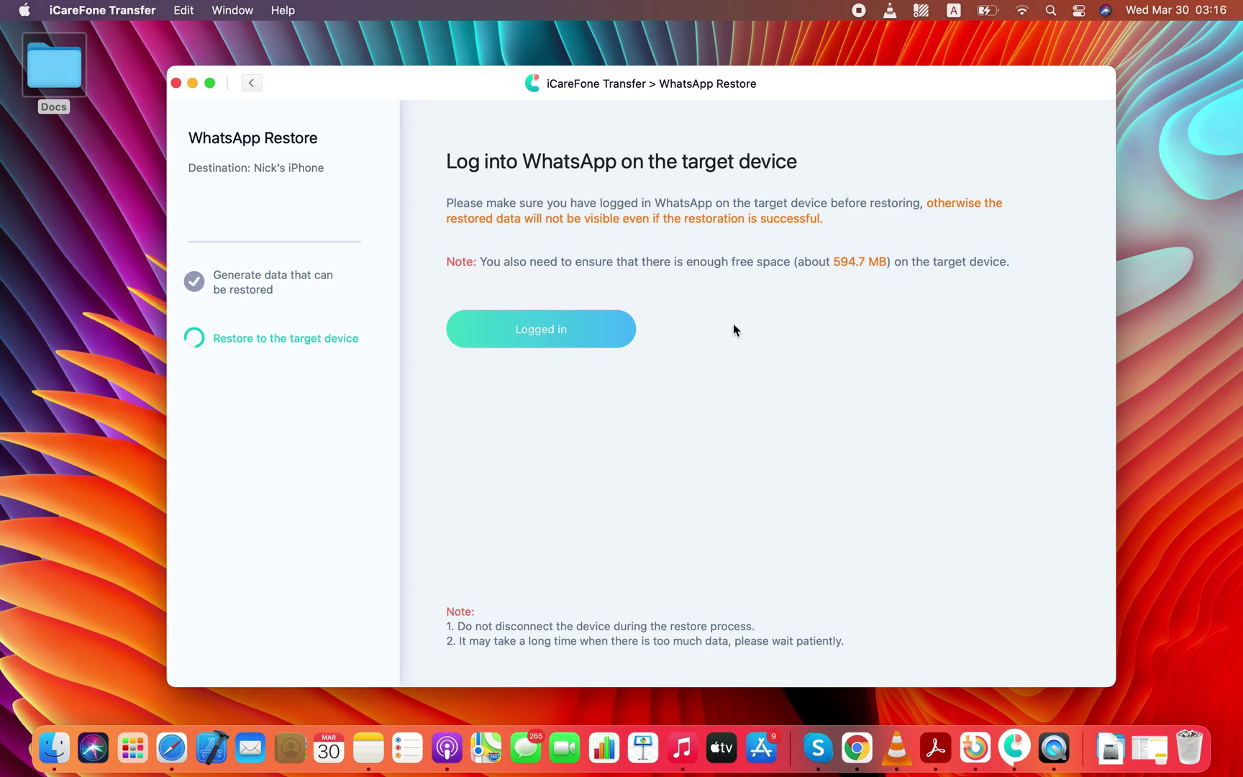
Confirm WhatsApp is logged in on the iPhone so the restore can finish
{"action": "left_click", "coordinate": [551, 336]}
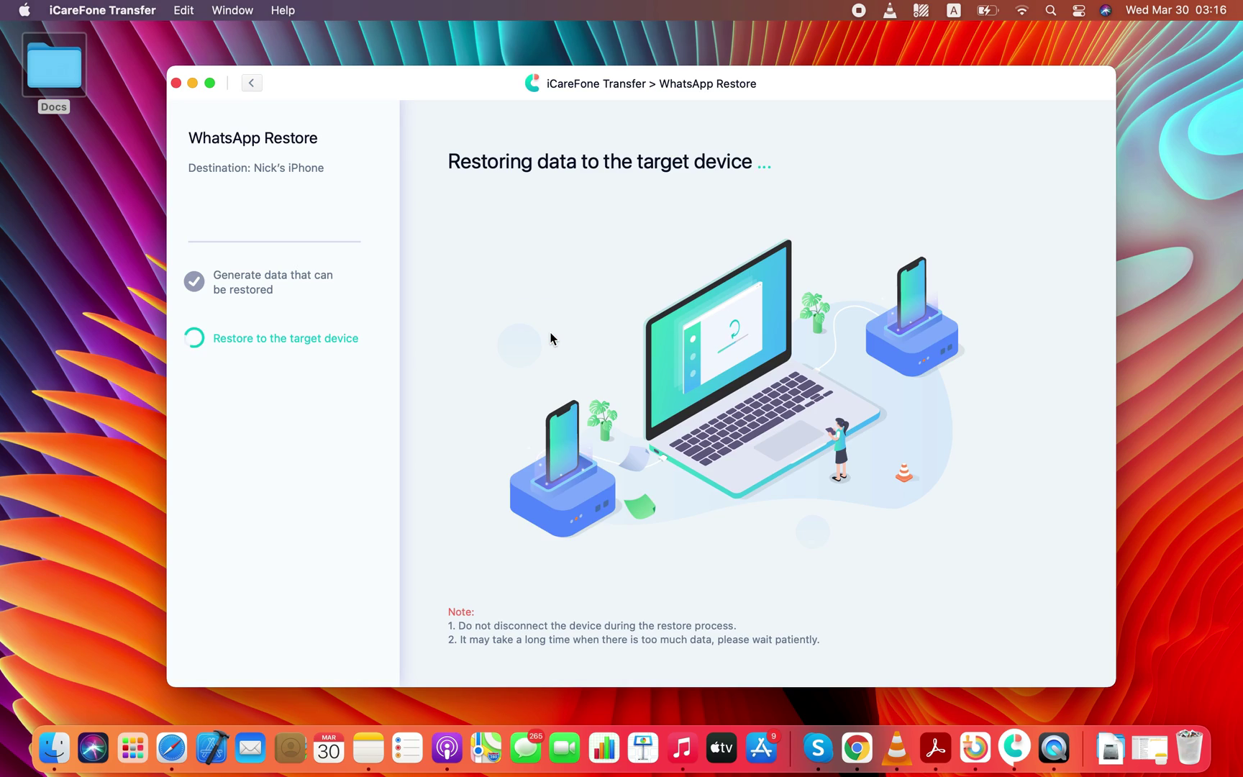